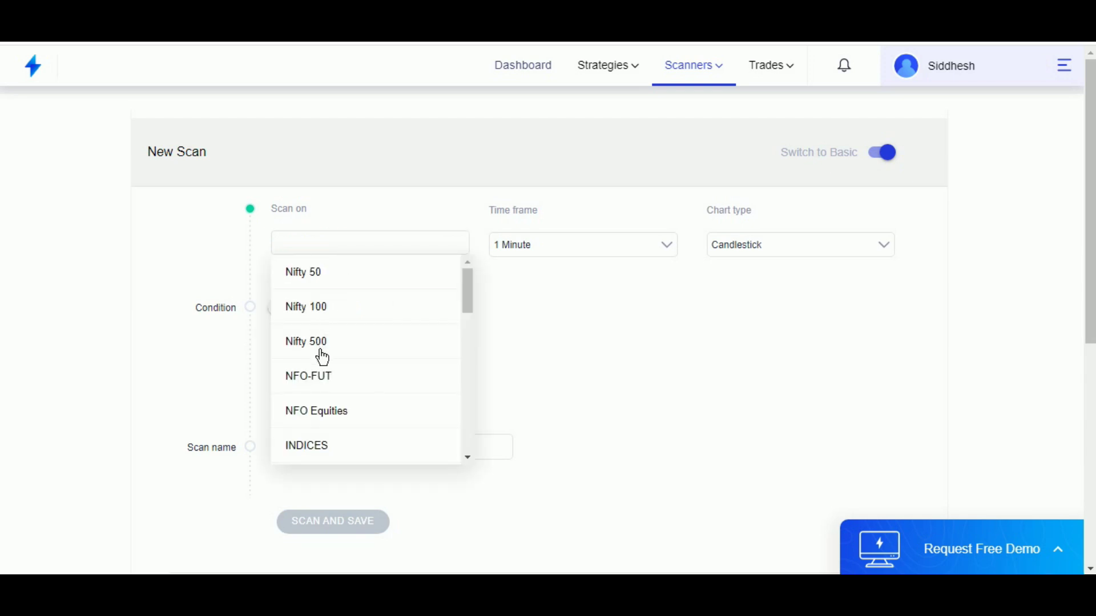
Set the new scan to run on Nifty 500 with a 5 Minutes time frame
left_click(323, 342)
left_click(559, 253)
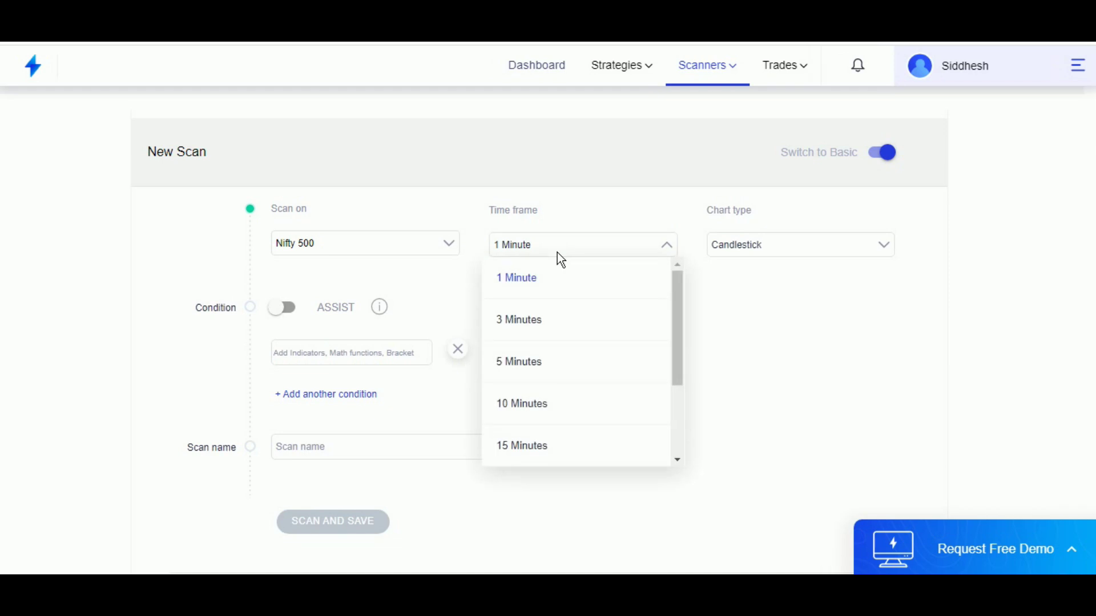
left_click(531, 376)
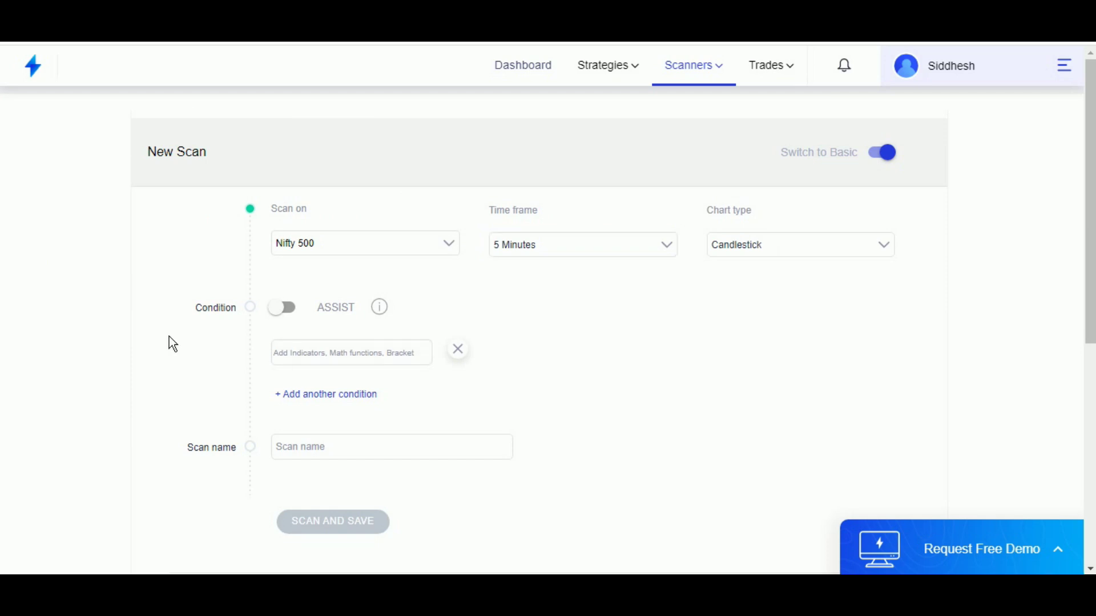
Start the first condition with the Opening Range indicator, using the Close field and a 5min range
left_click(351, 352)
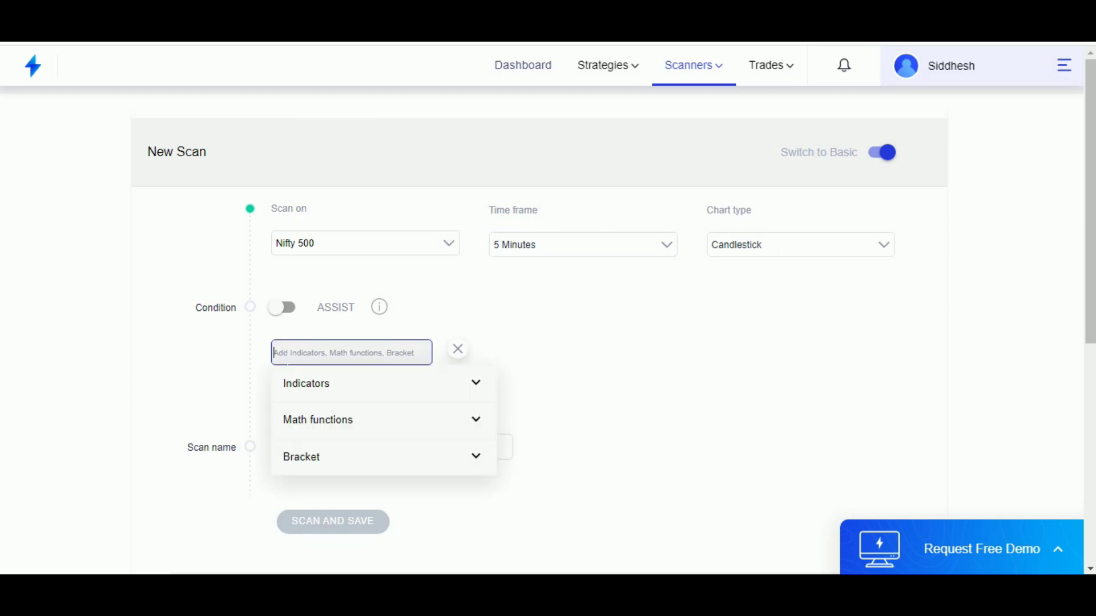
type("open")
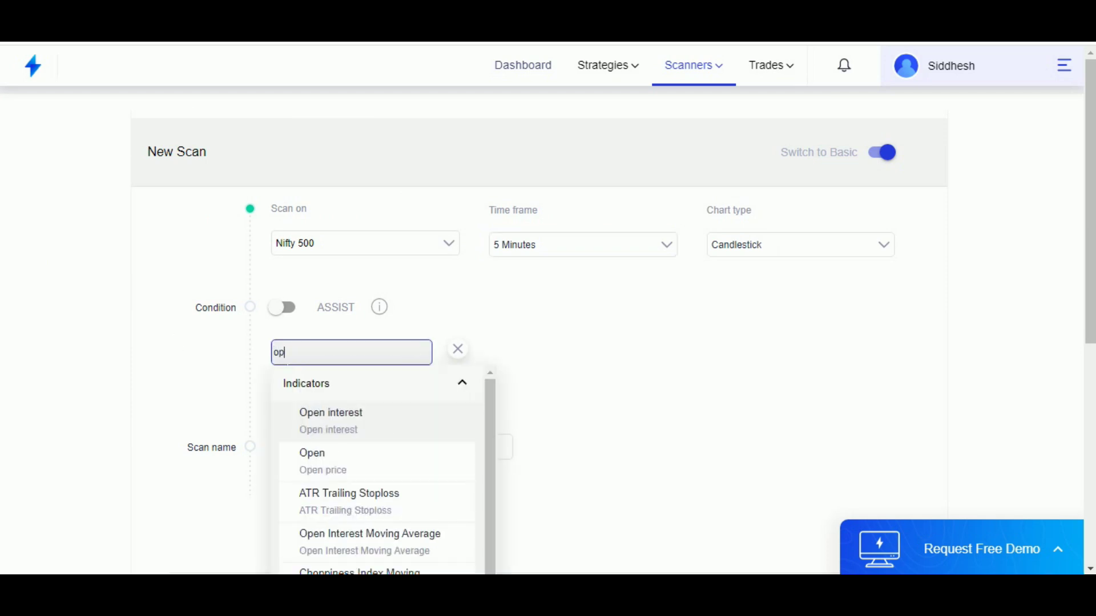
left_click(353, 538)
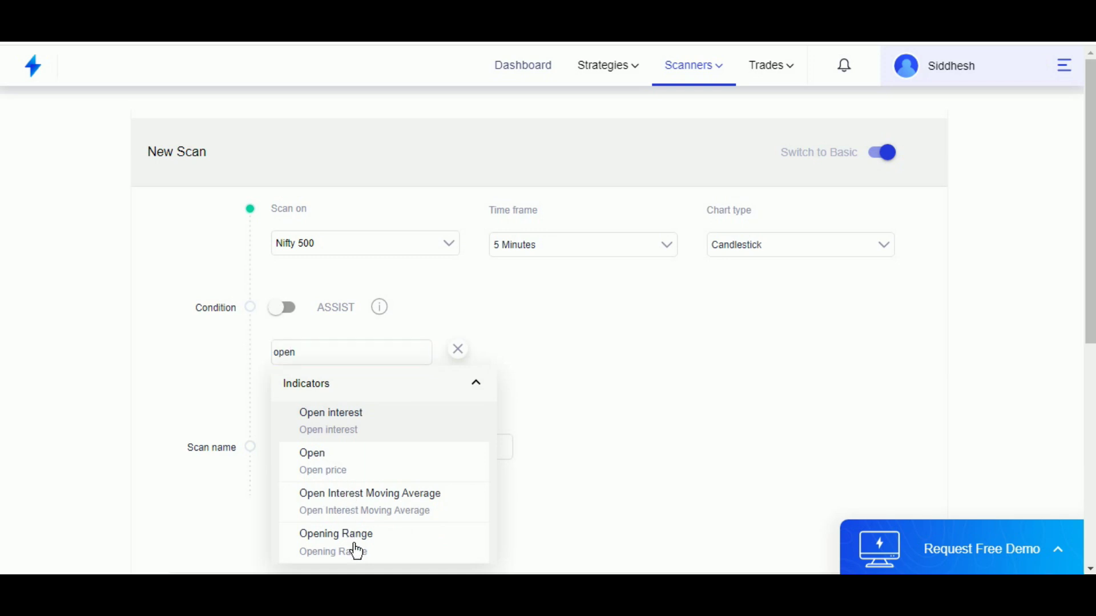
left_click(334, 449)
scroll(357, 551, "down", 1)
left_click(351, 558)
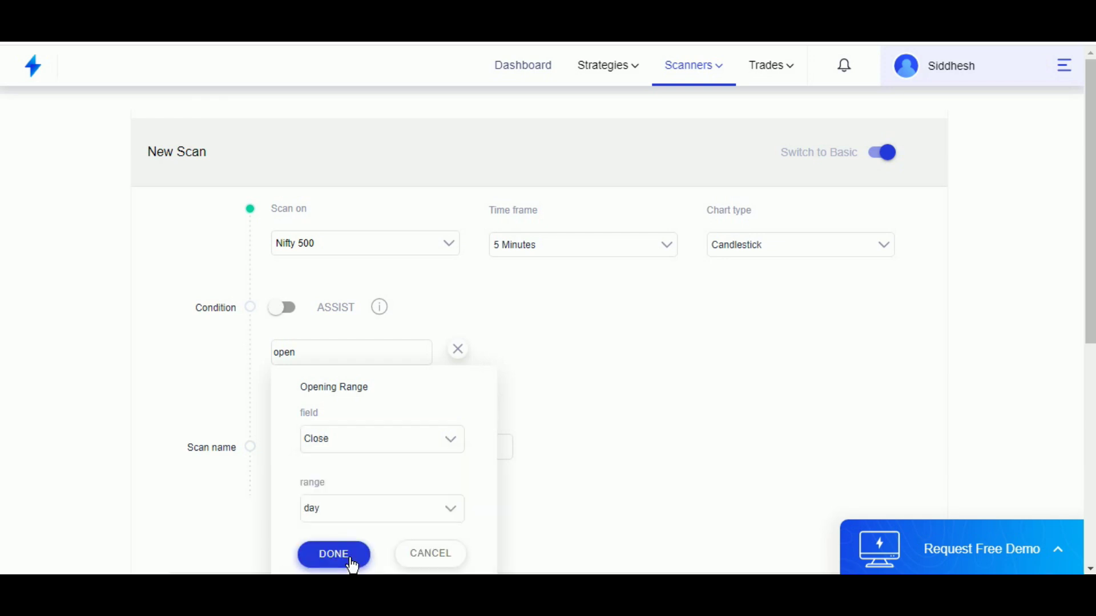
left_click(328, 517)
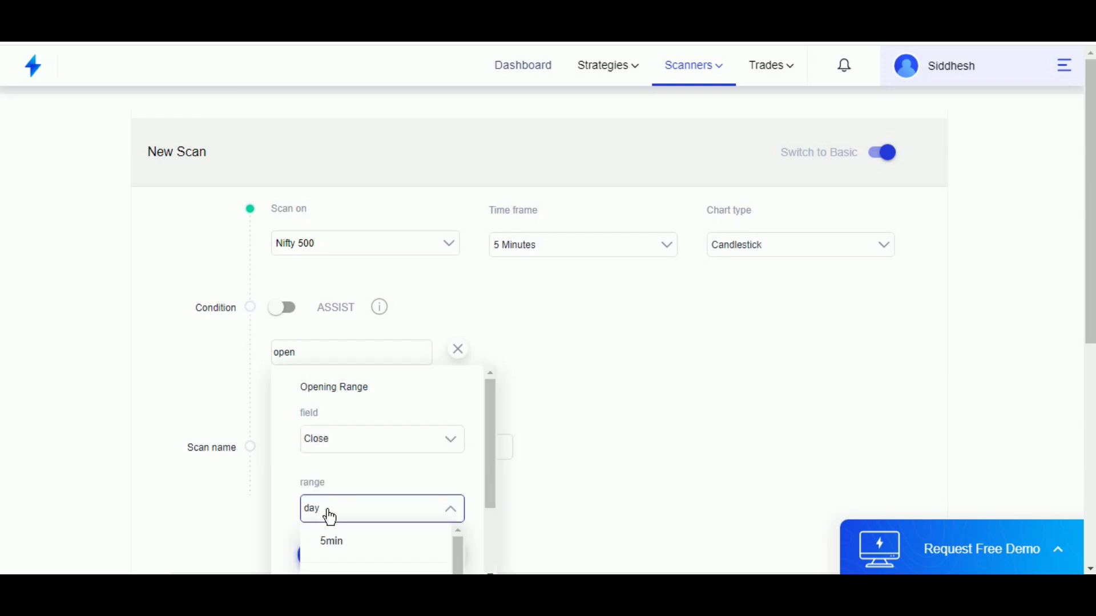
left_click(344, 550)
left_click(344, 558)
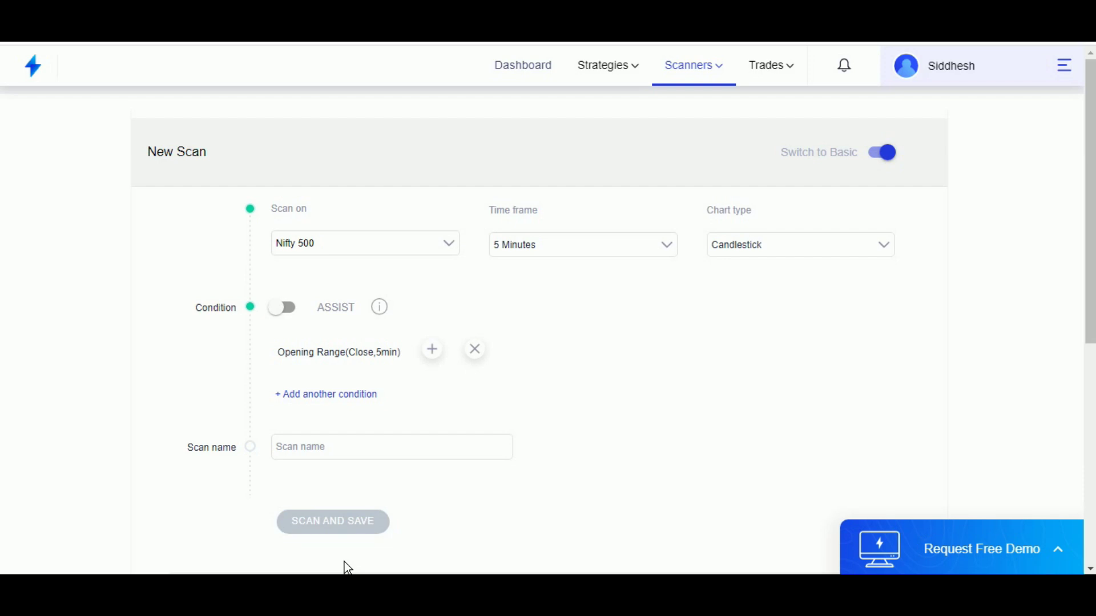
Add the "down by" comparator after the Opening Range indicator with a value of 2 %
left_click(443, 360)
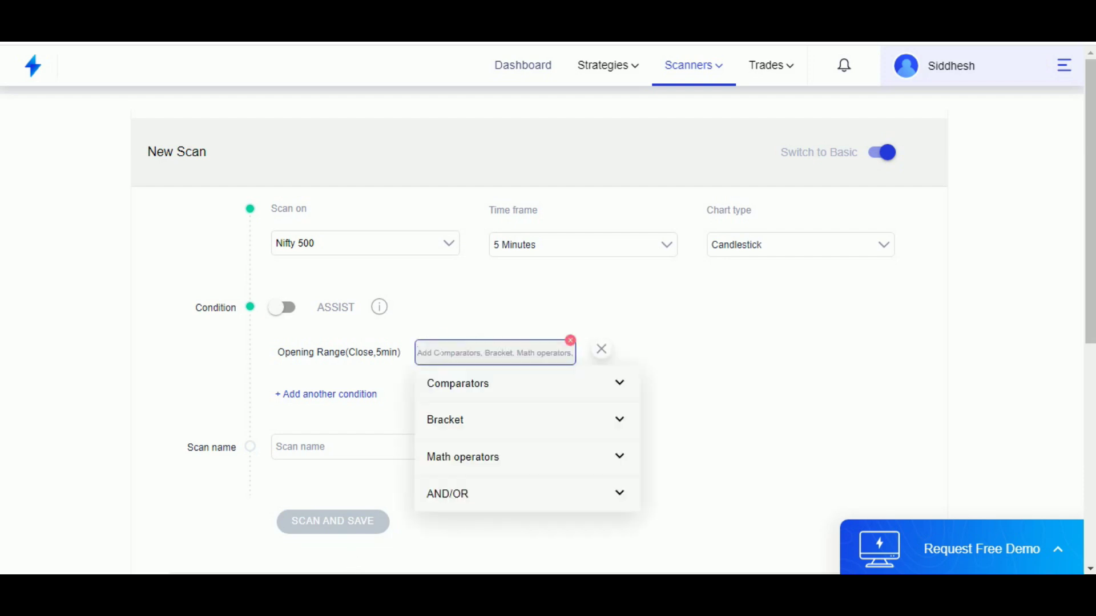
type("dow")
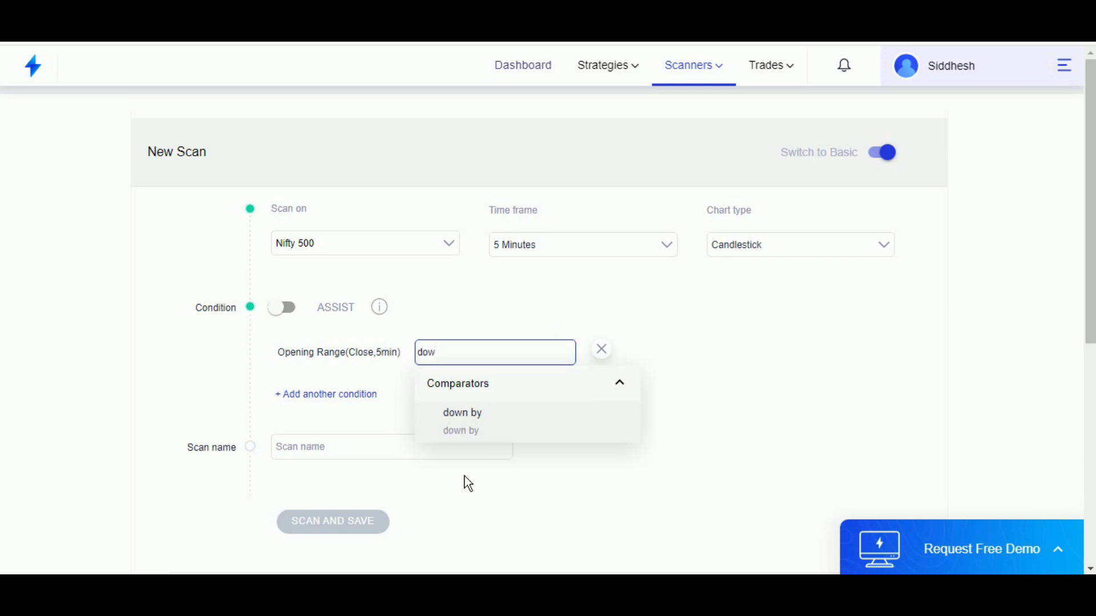
left_click(466, 422)
left_click(452, 438)
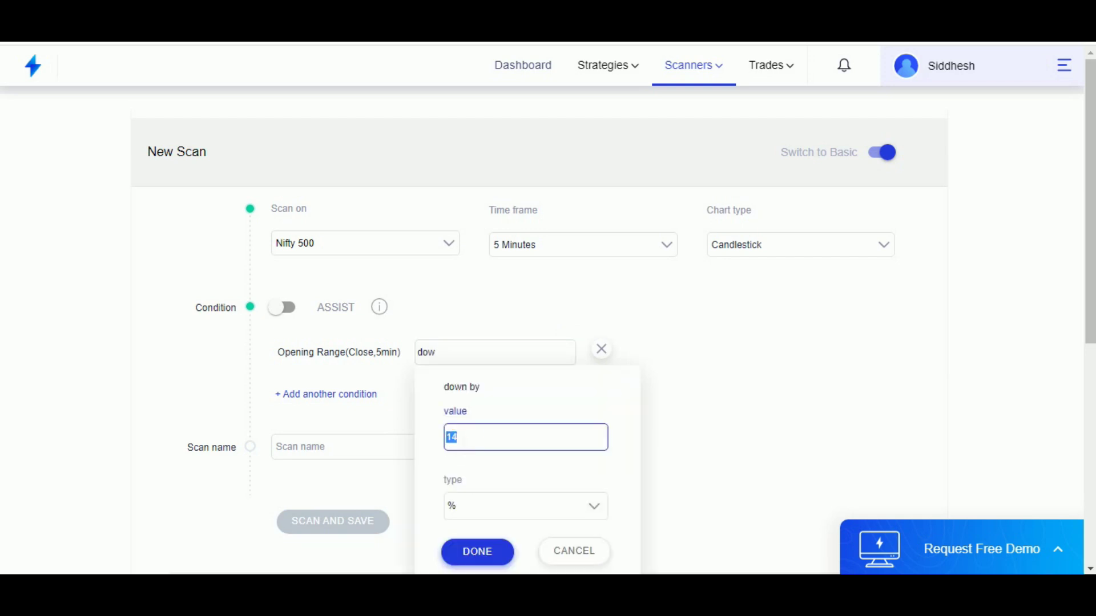
type("2")
scroll(486, 542, "down", 1)
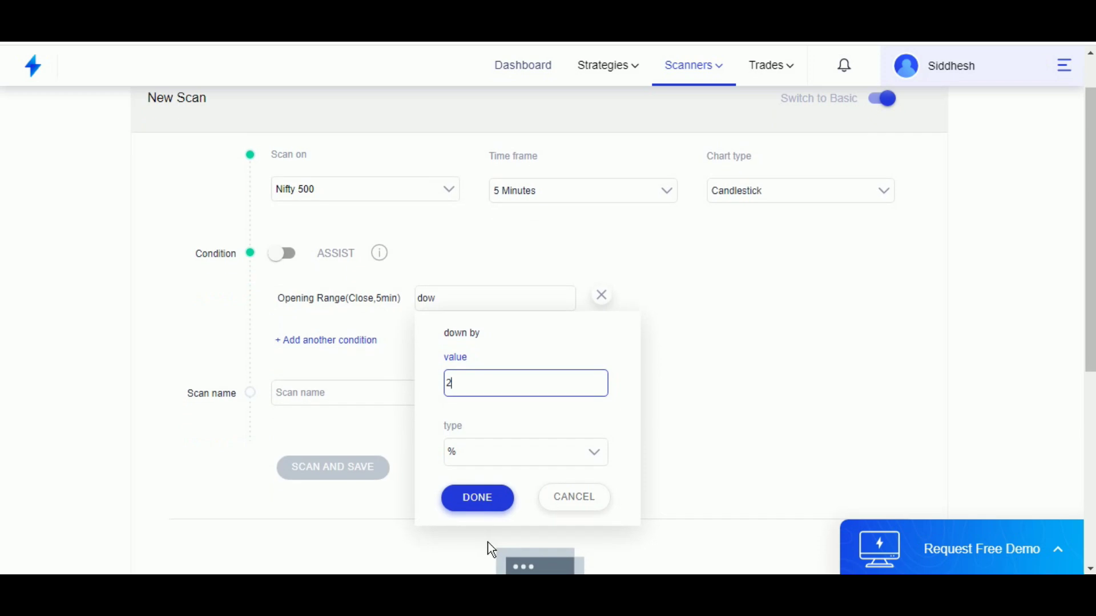
left_click(491, 492)
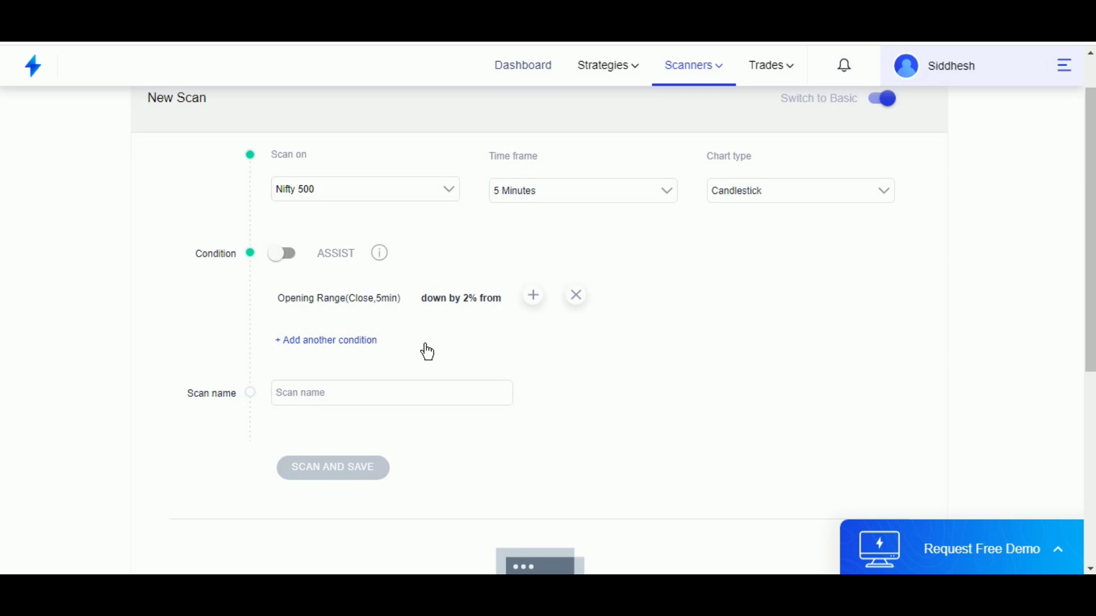
Complete the first condition with the Previous N indicator, using field Close, offset -1 and candle day
left_click(536, 301)
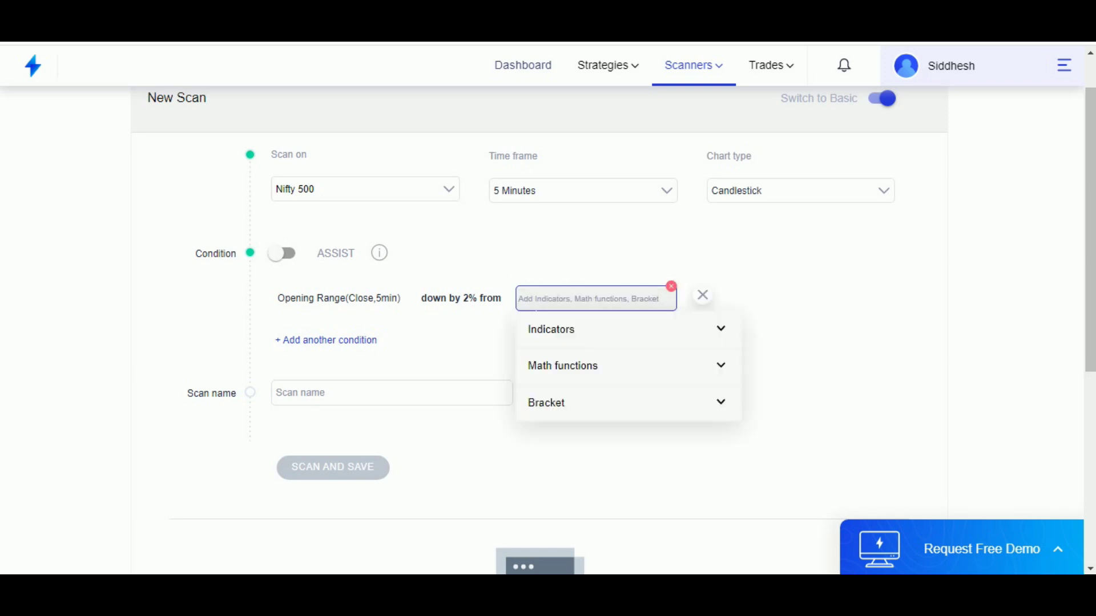
type("p")
key("BackSpace")
scroll(482, 315, "down", 2)
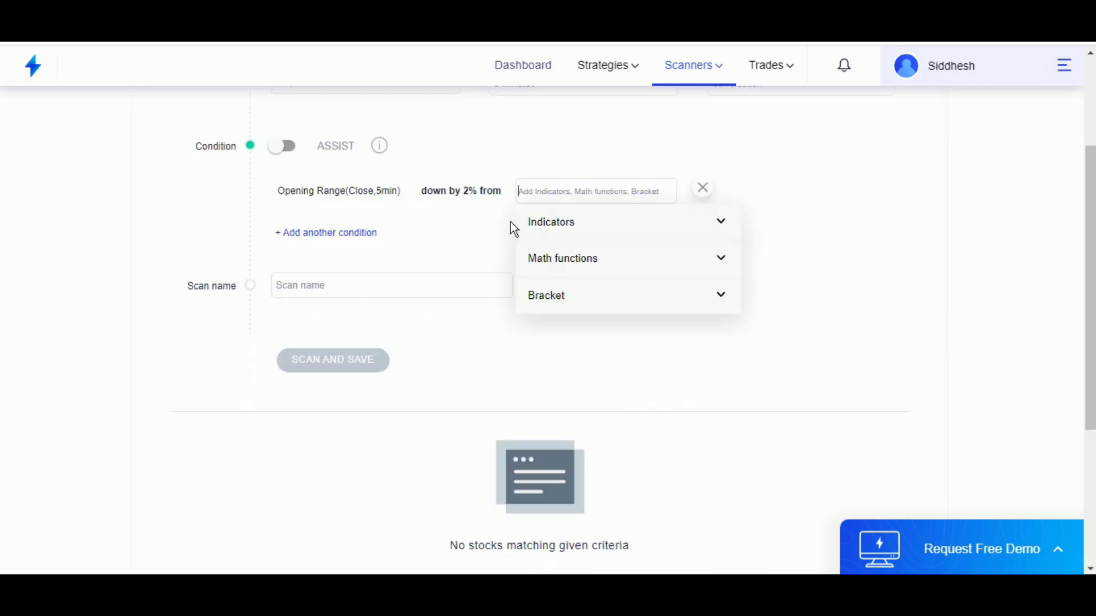
type("prev")
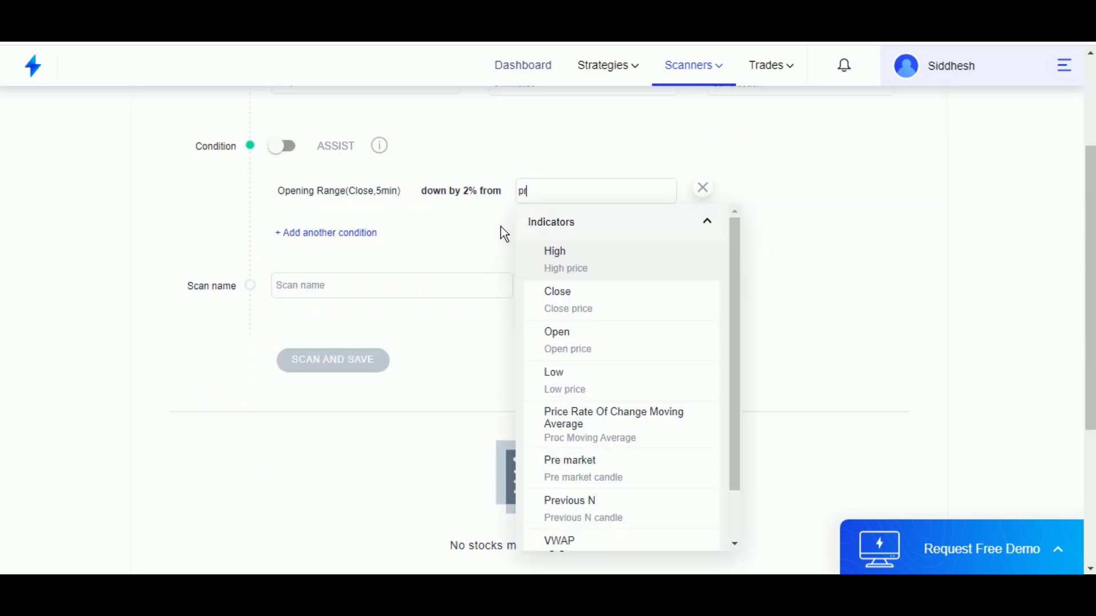
left_click(573, 270)
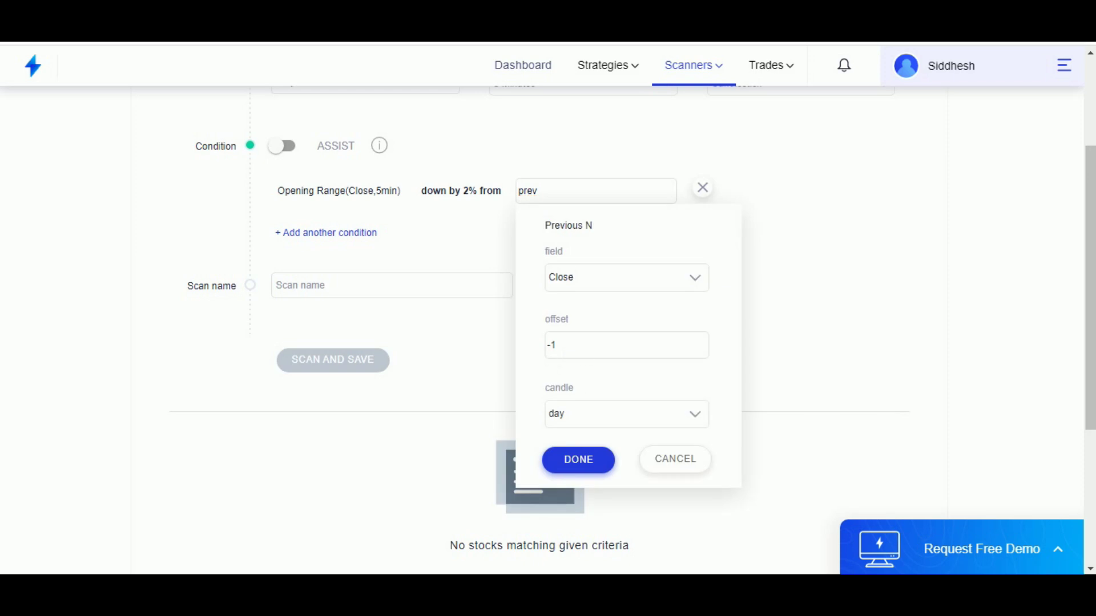
left_click(594, 473)
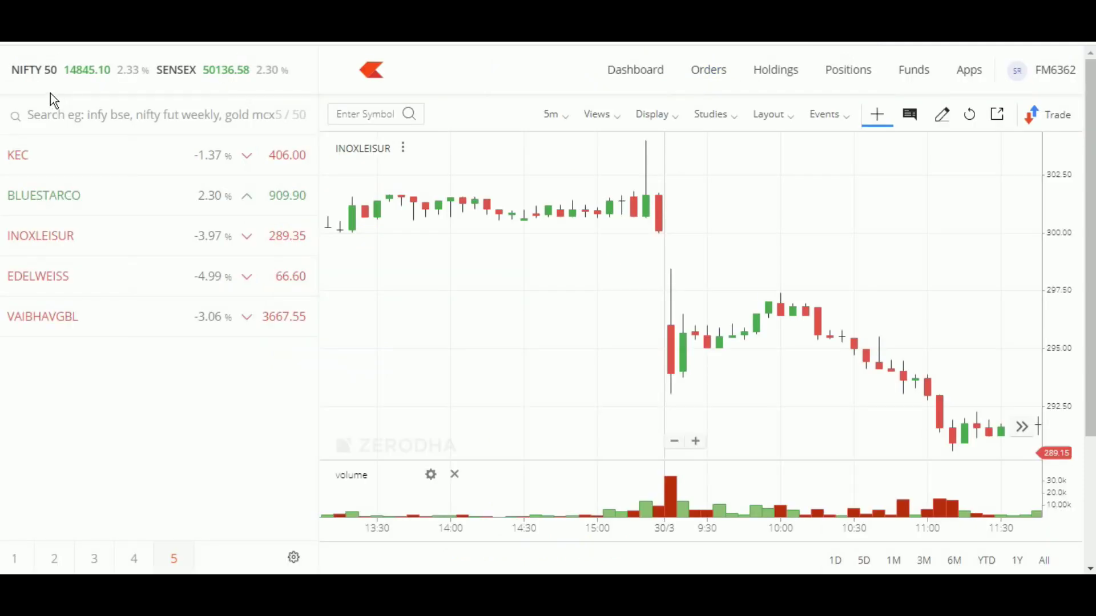
Open the NIFTY 50 chart in Zerodha Kite and examine the index's price movement around the 30/3 open
left_click(36, 78)
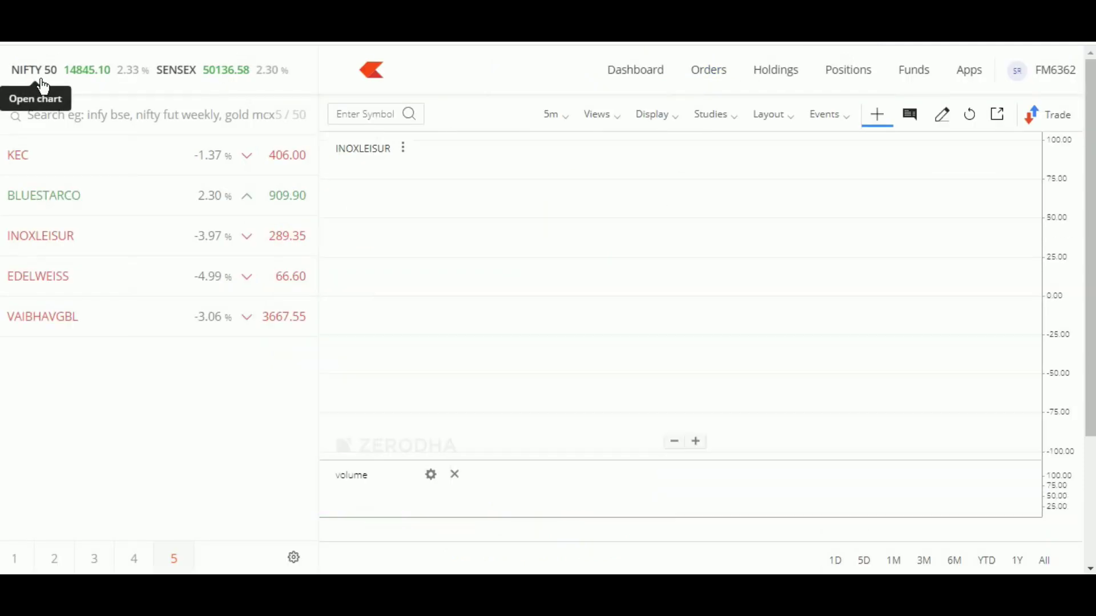
scroll(690, 371, "down", 5)
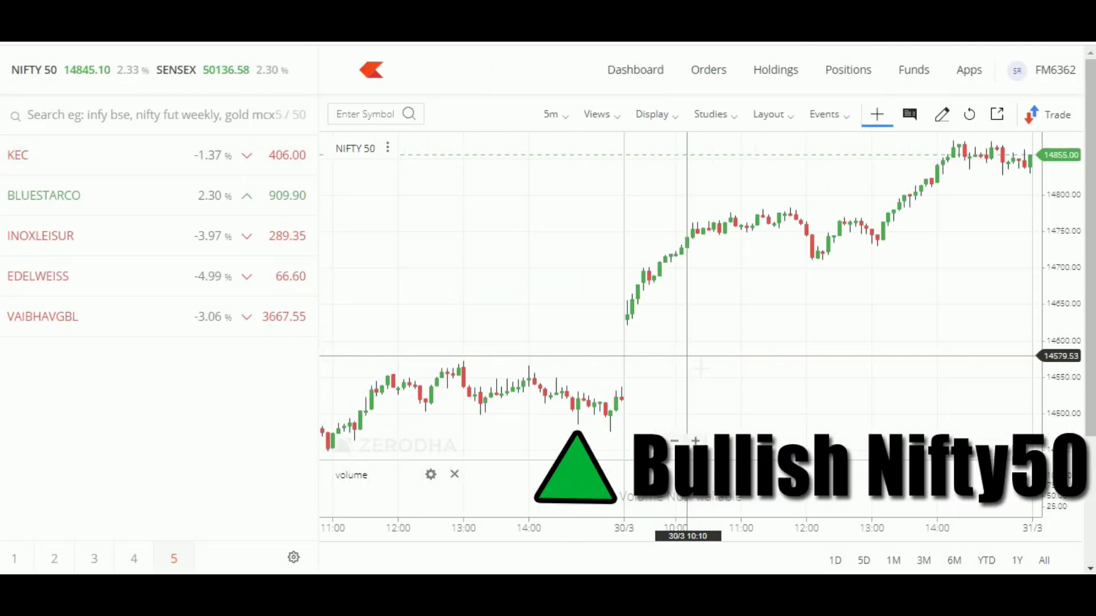
scroll(613, 356, "up", 5)
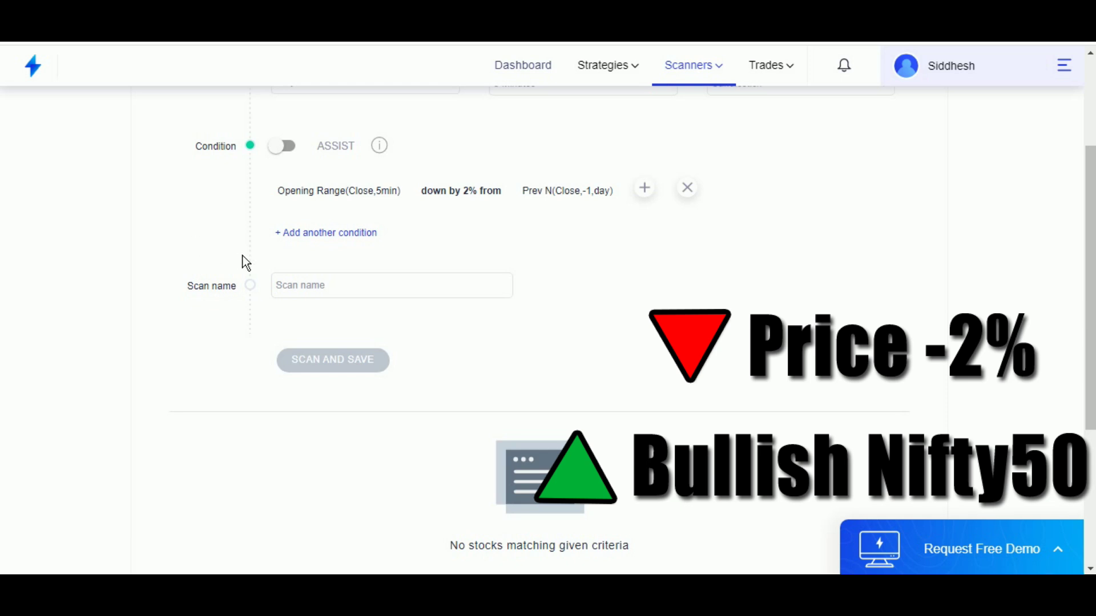
Add a second condition joined by "and", using the Symbol function with the NIFTY 50 INDICES symbol
left_click(313, 243)
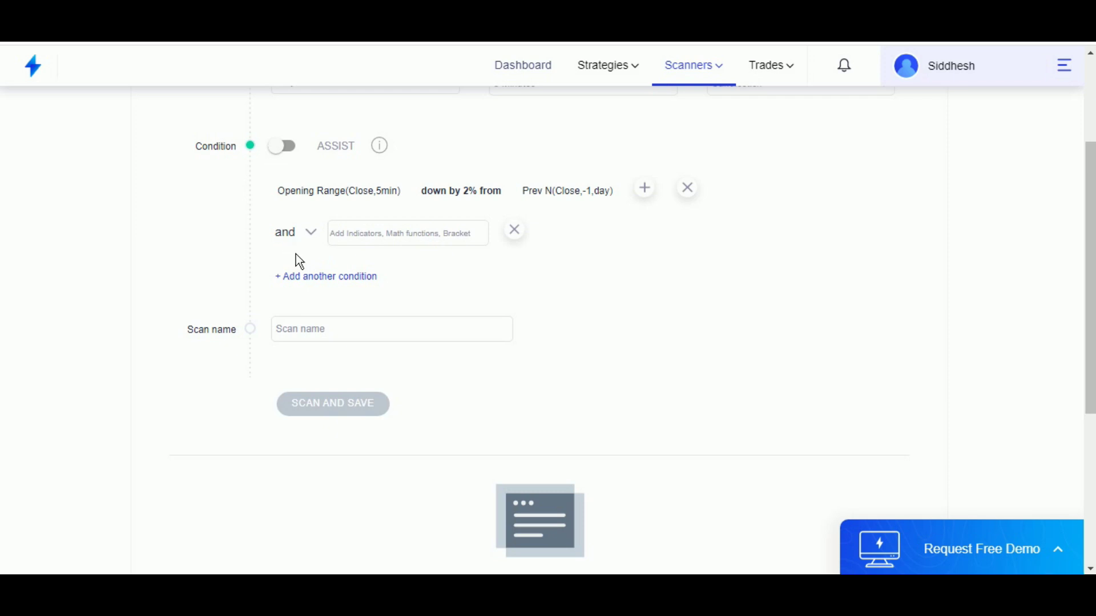
left_click(346, 236)
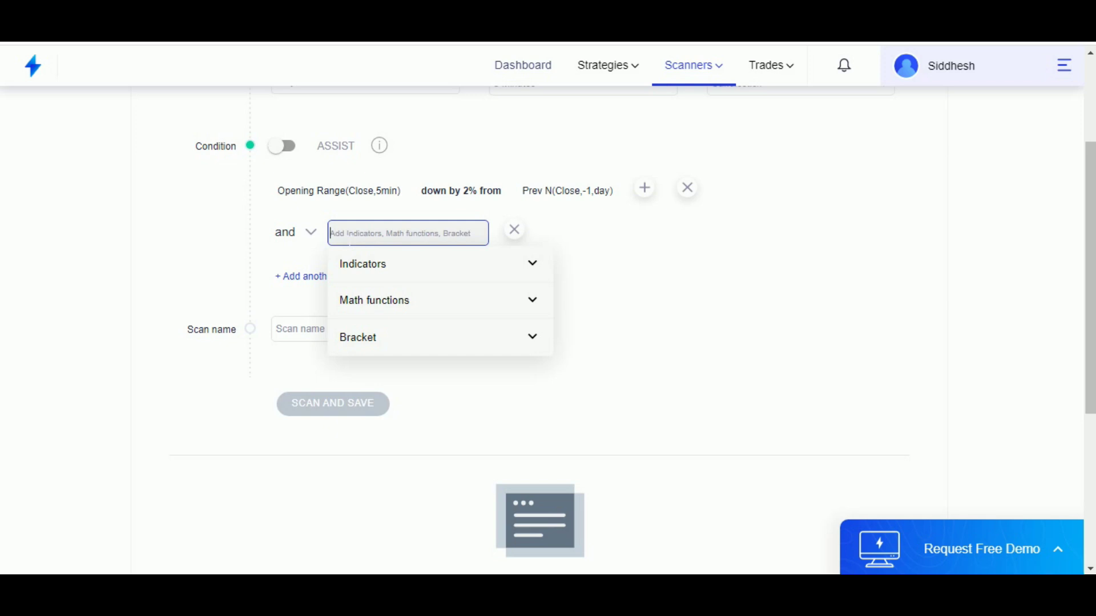
type("sy")
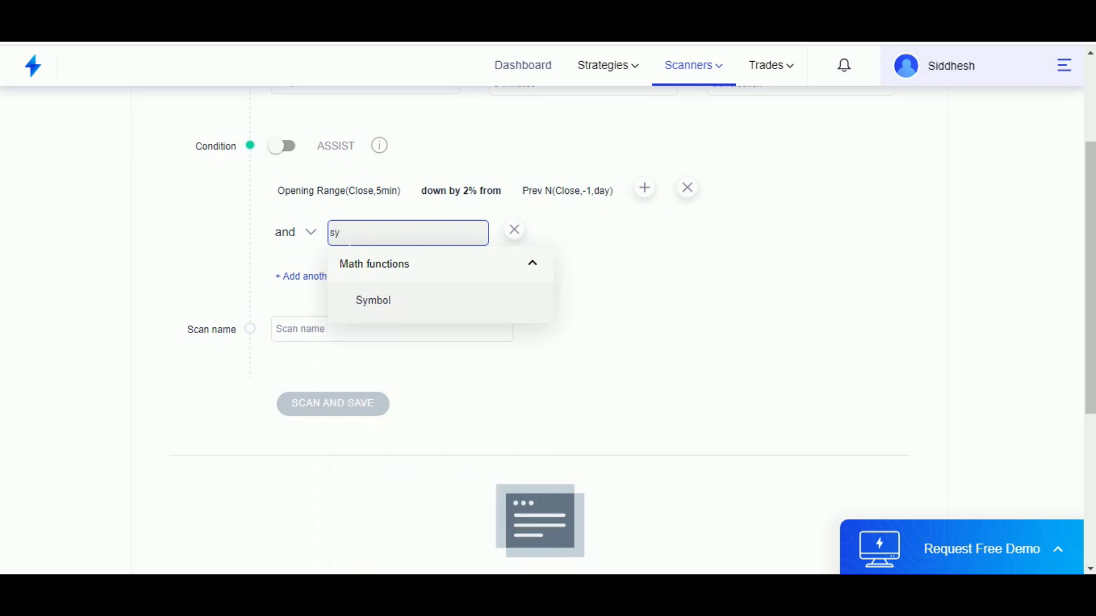
left_click(370, 302)
mouse_move(579, 237)
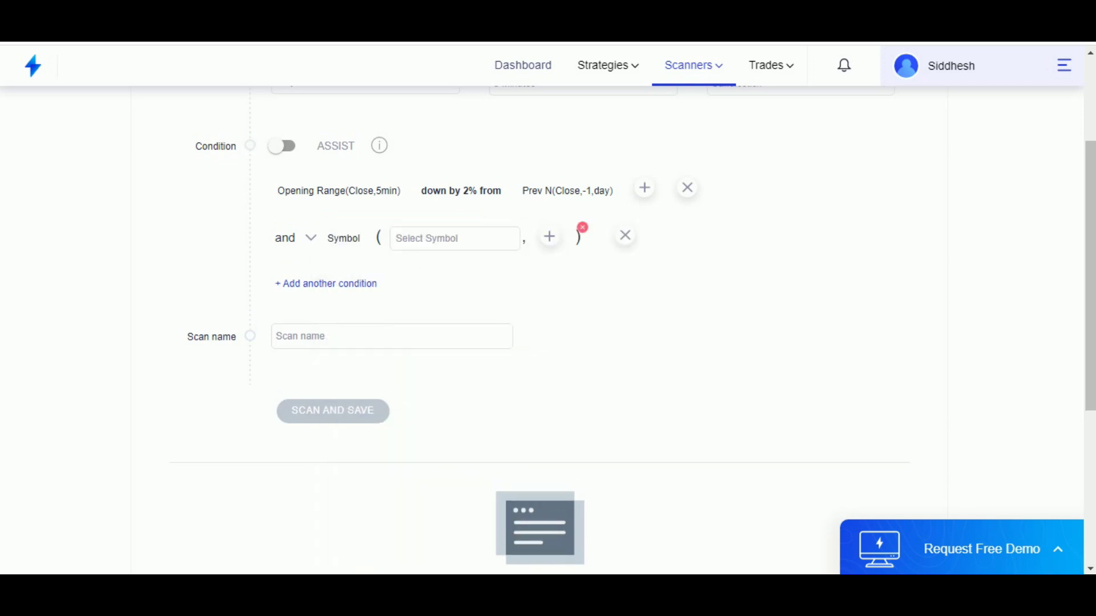
left_click(414, 247)
type("nift")
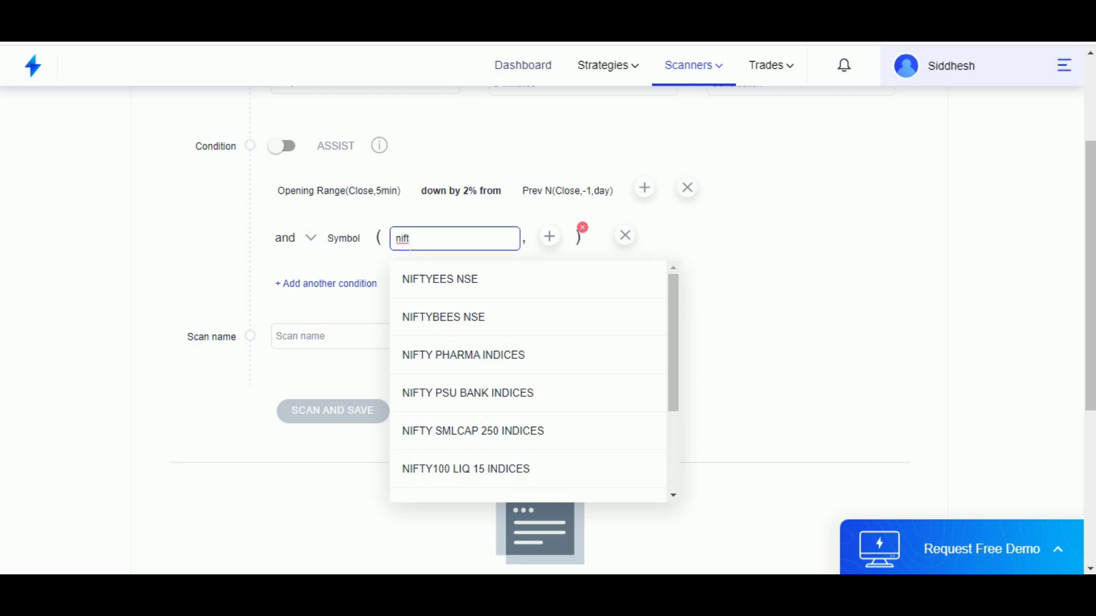
type("y 5")
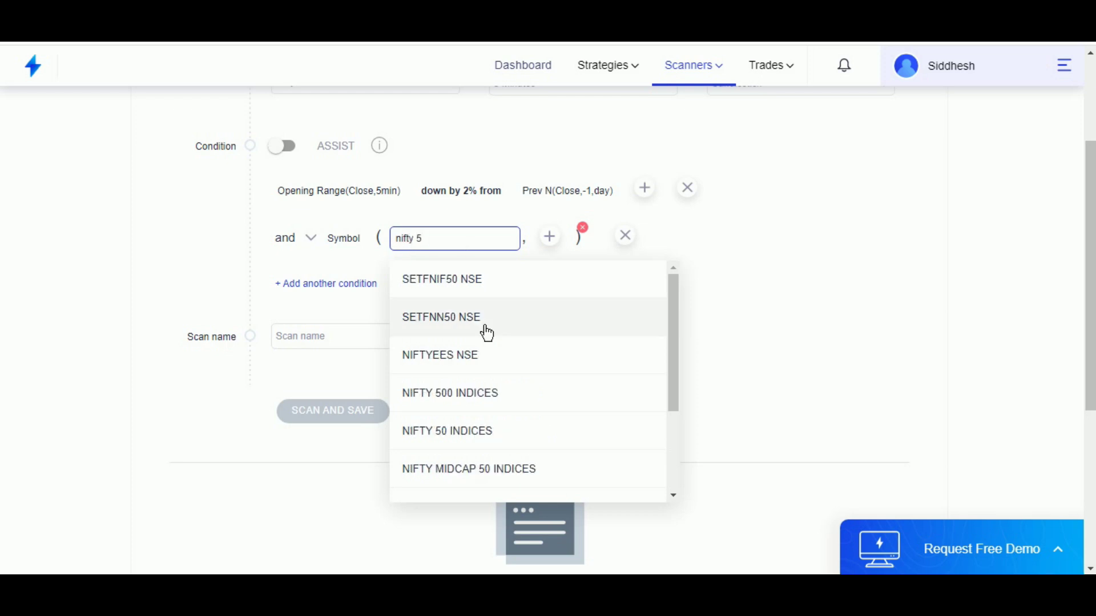
left_click(465, 436)
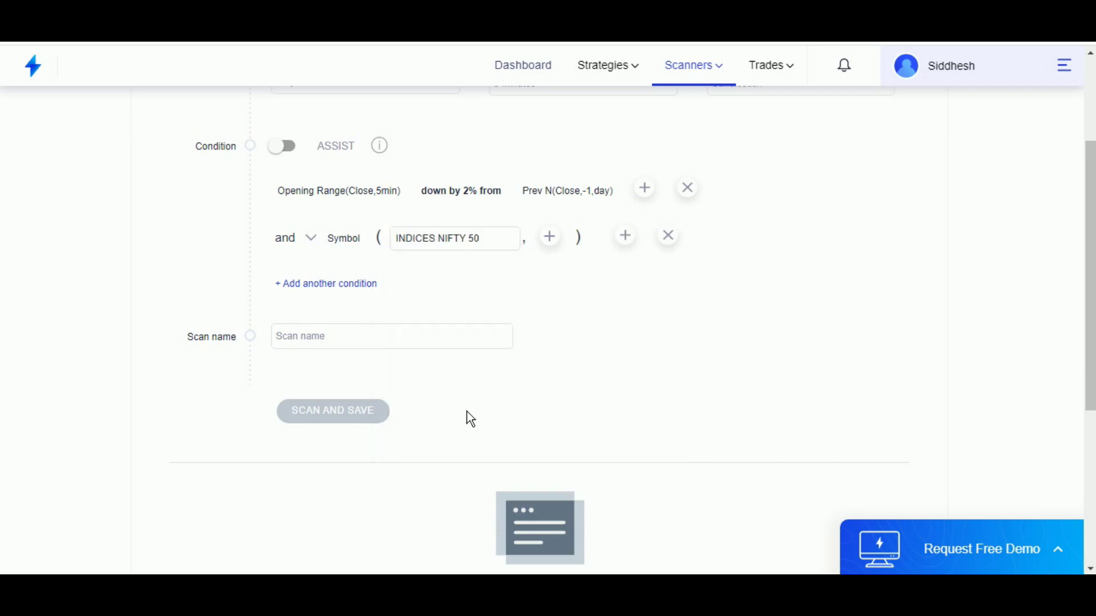
Insert the Opening Range indicator inside the NIFTY 50 Symbol function, with field Close and range 5min
left_click(551, 243)
left_click(551, 243)
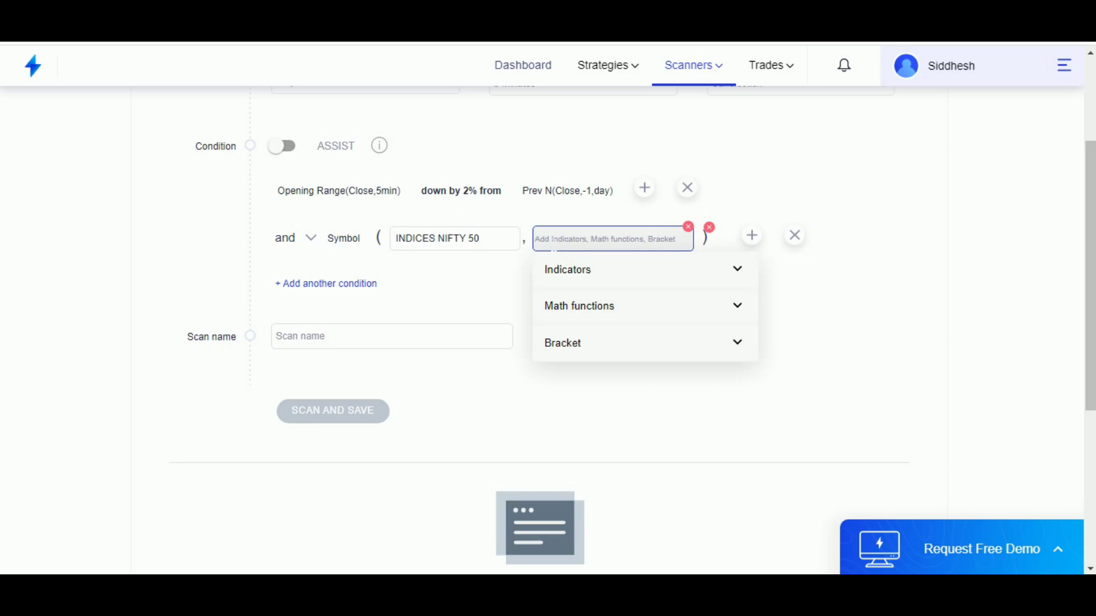
type("op")
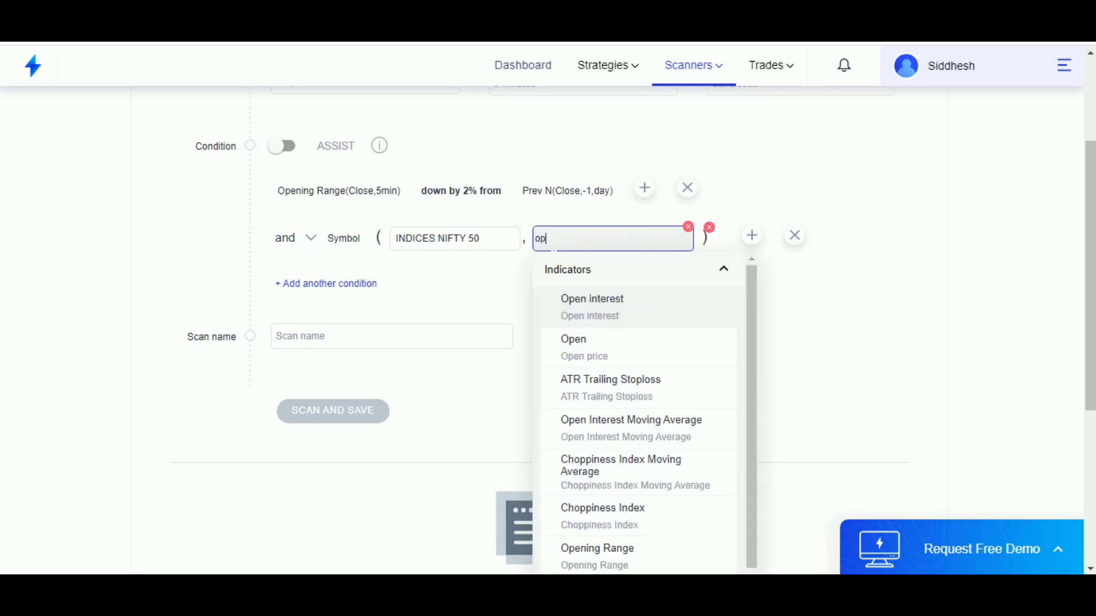
left_click(660, 549)
left_click(585, 331)
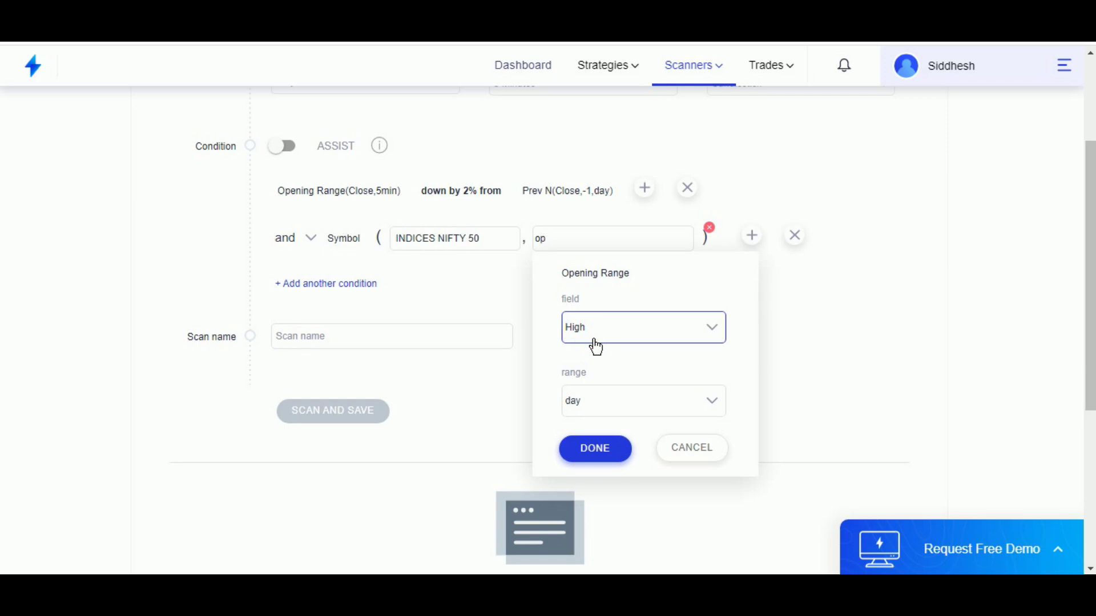
scroll(611, 421, "down", 1)
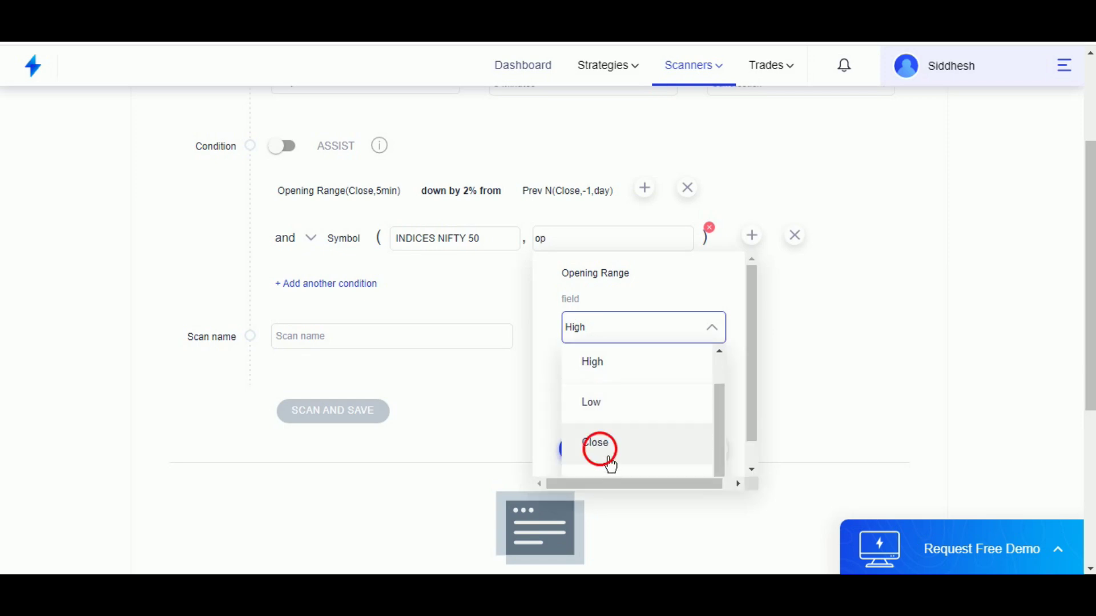
left_click(610, 465)
left_click(590, 408)
scroll(609, 435, "down", 1)
scroll(609, 435, "up", 1)
left_click(607, 438)
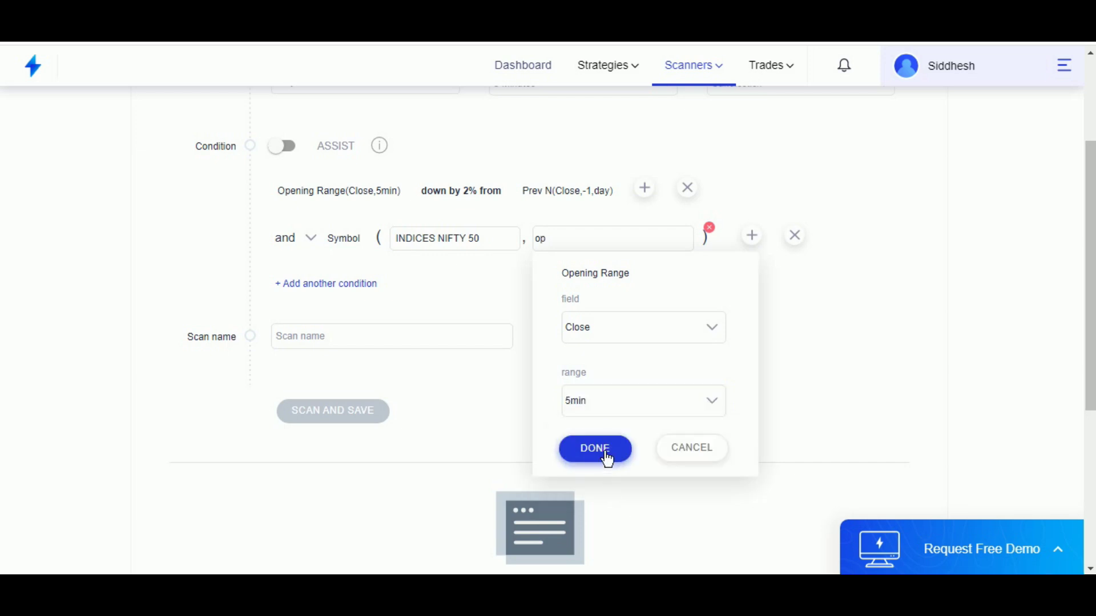
left_click(595, 448)
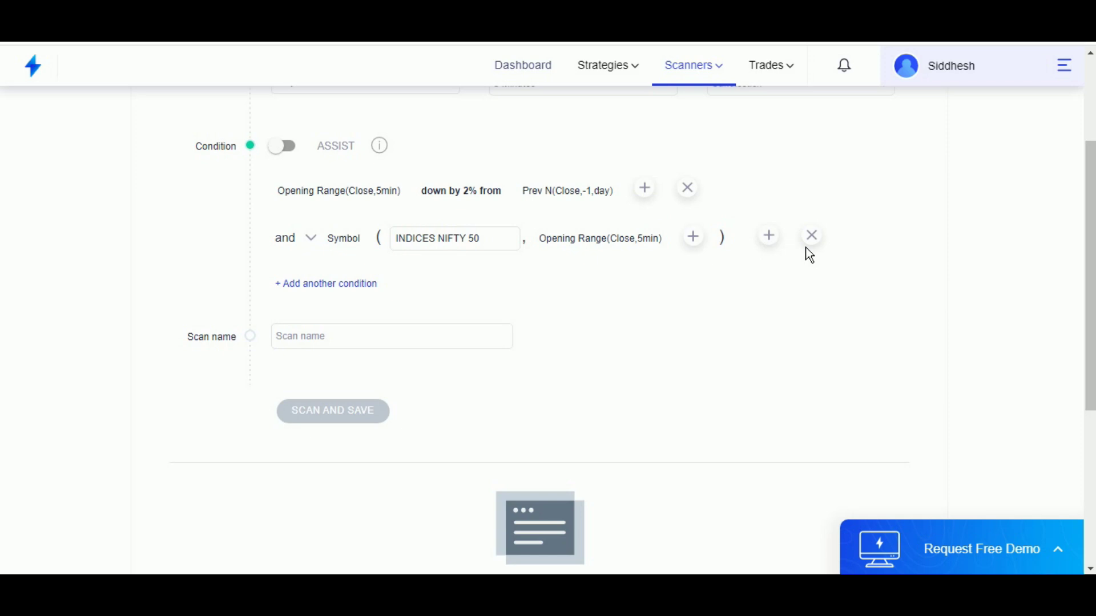
Add the "higher than" comparator after the NIFTY 50 Symbol function in the second condition
left_click(776, 246)
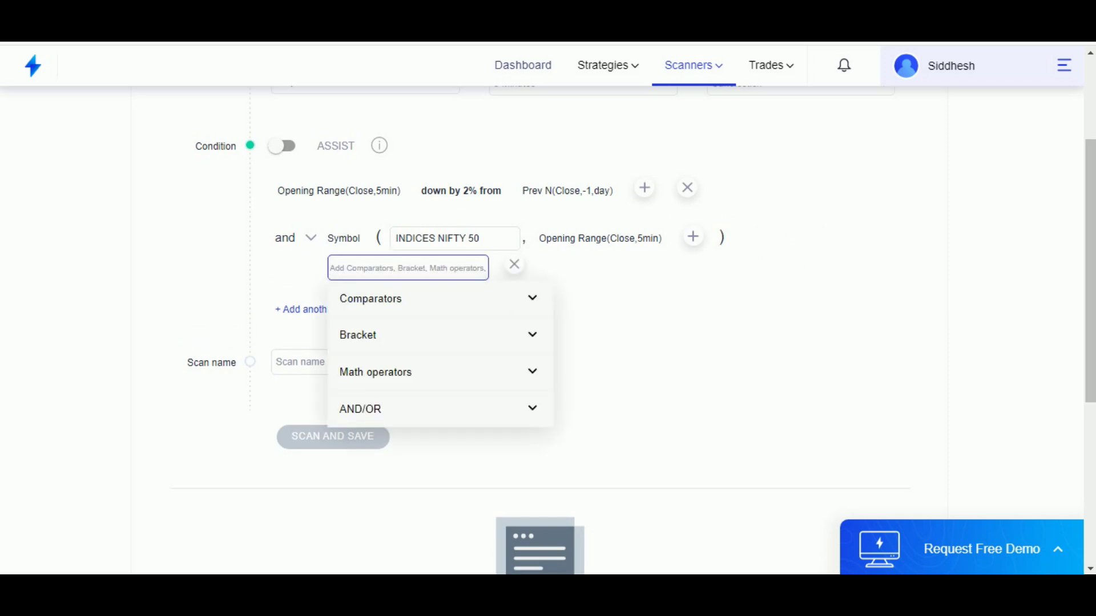
type("high")
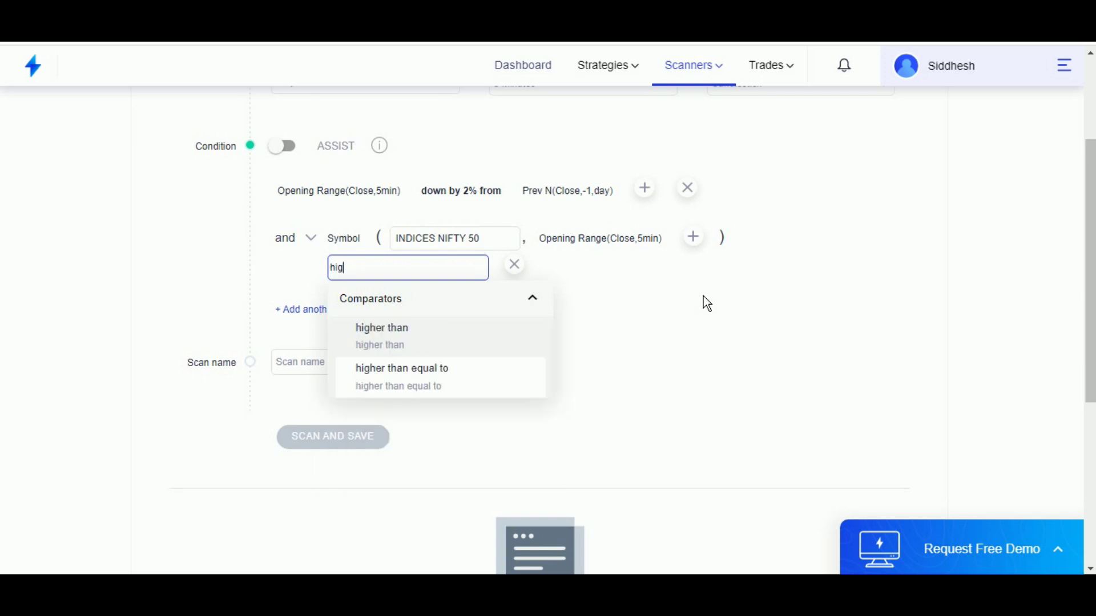
left_click(388, 342)
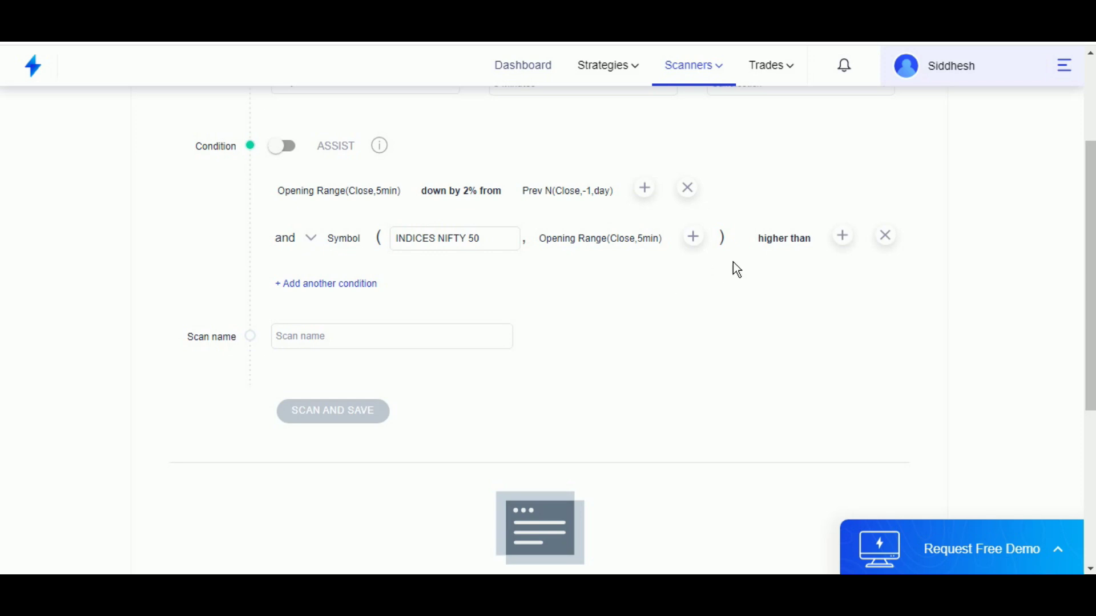
Add another Symbol function after "higher than", using the NIFTY 50 INDICES symbol
left_click(318, 301)
left_click(408, 267)
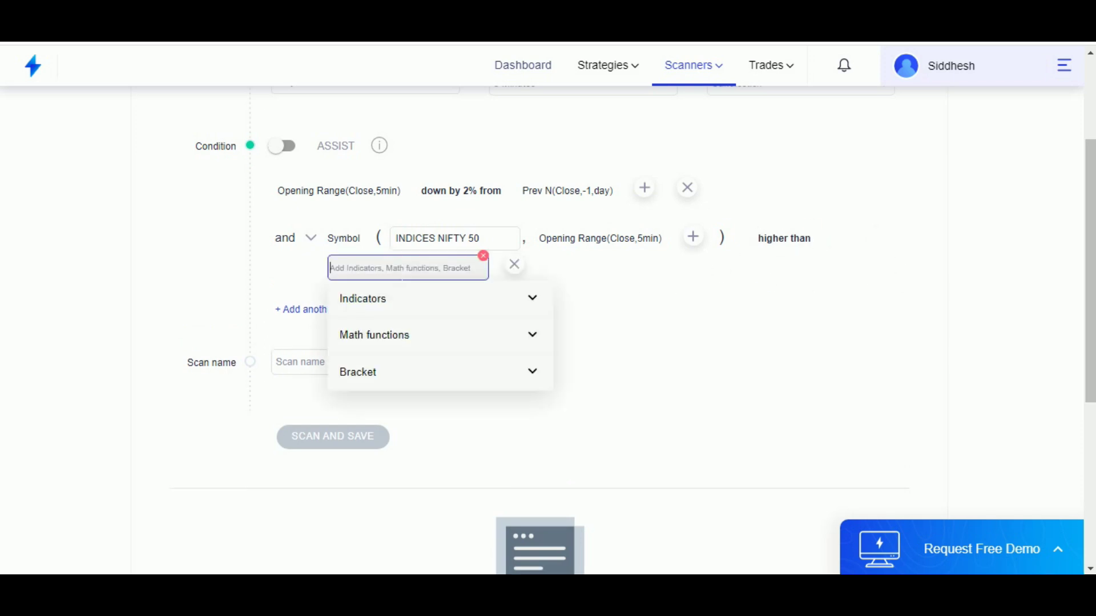
type("sy")
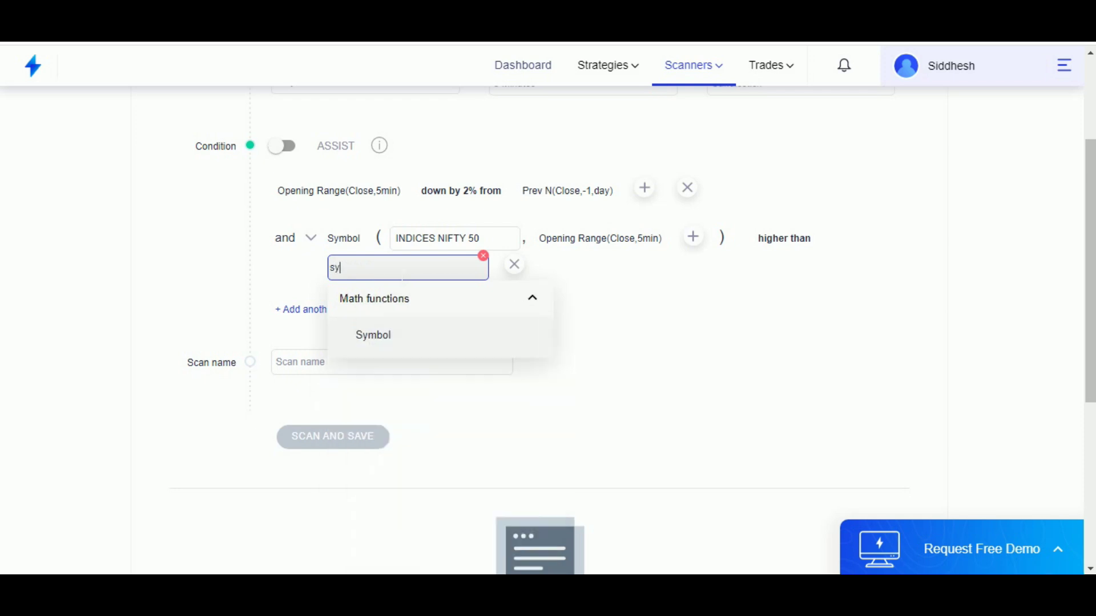
left_click(393, 346)
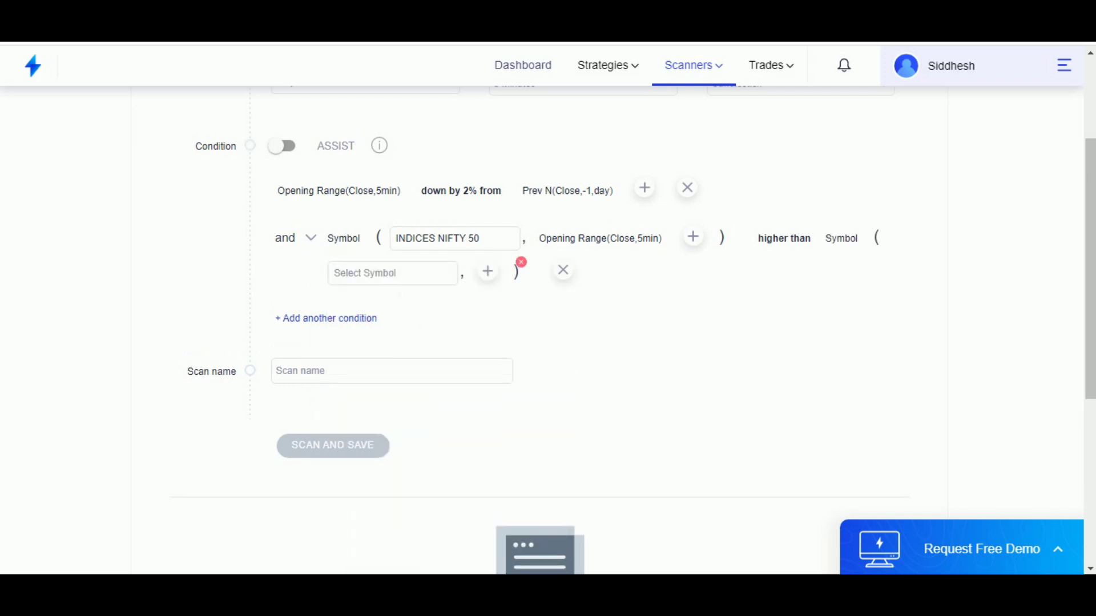
left_click(393, 273)
type("nifty")
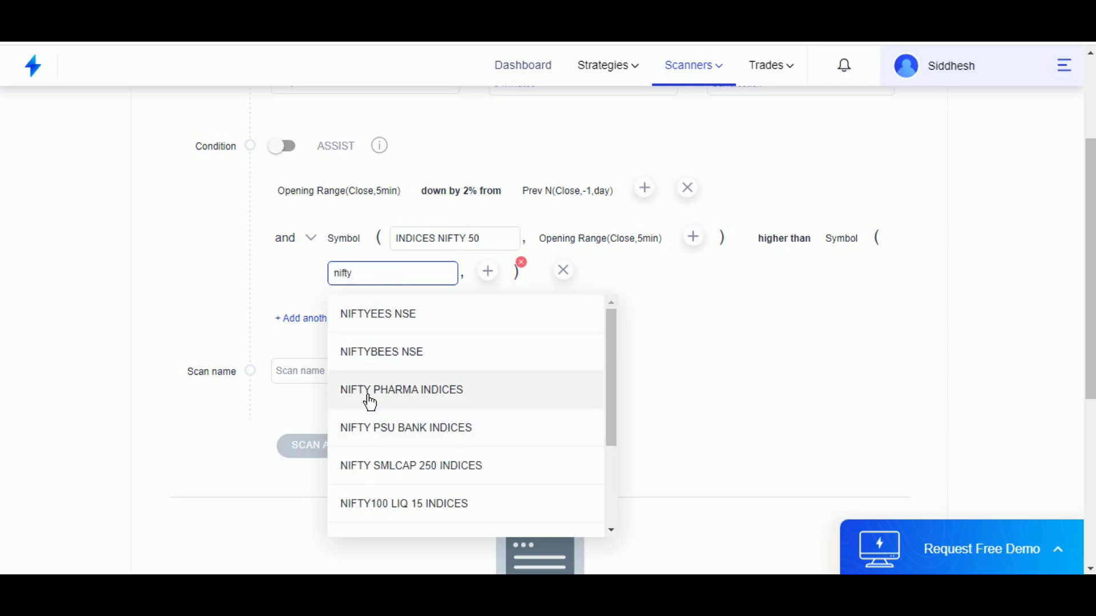
type(" 50")
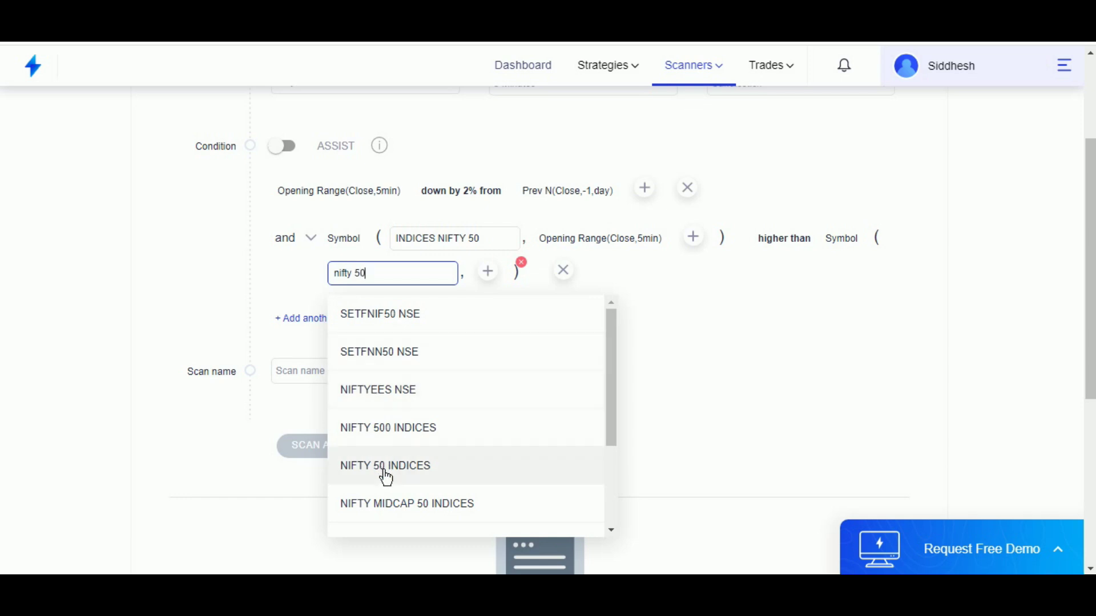
left_click(406, 478)
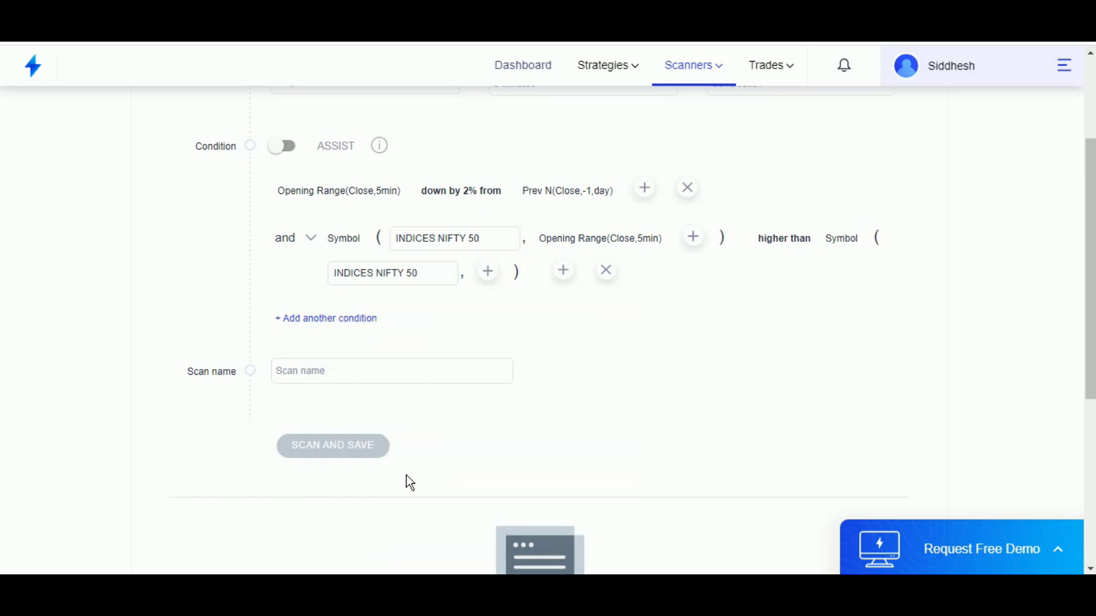
Insert the Opening Range indicator inside the second NIFTY 50 Symbol function, with field Open and range 5min
left_click(488, 271)
left_click(488, 273)
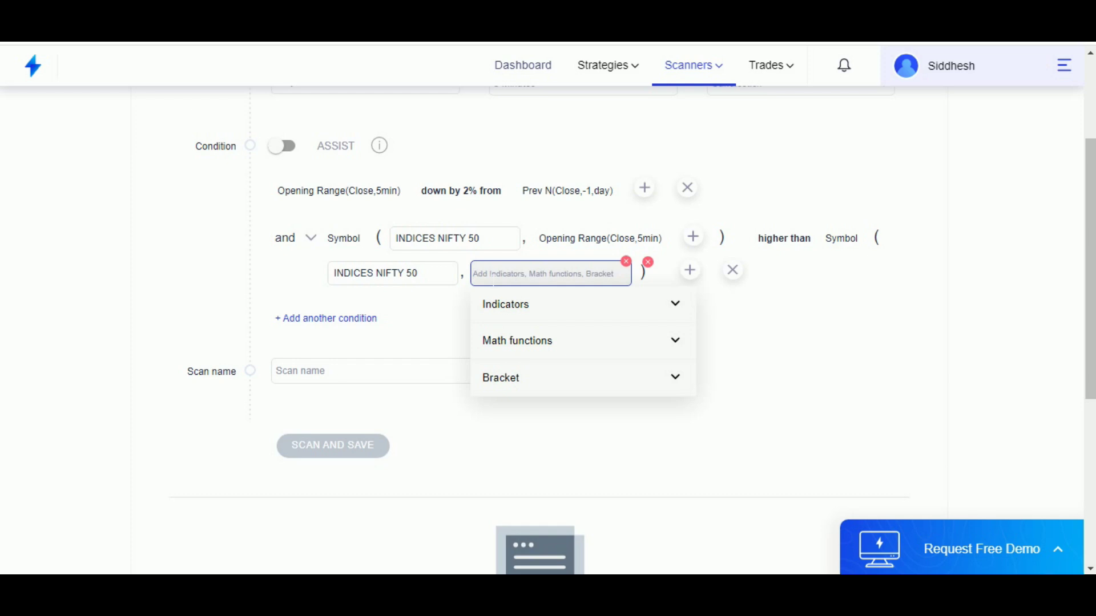
type("open")
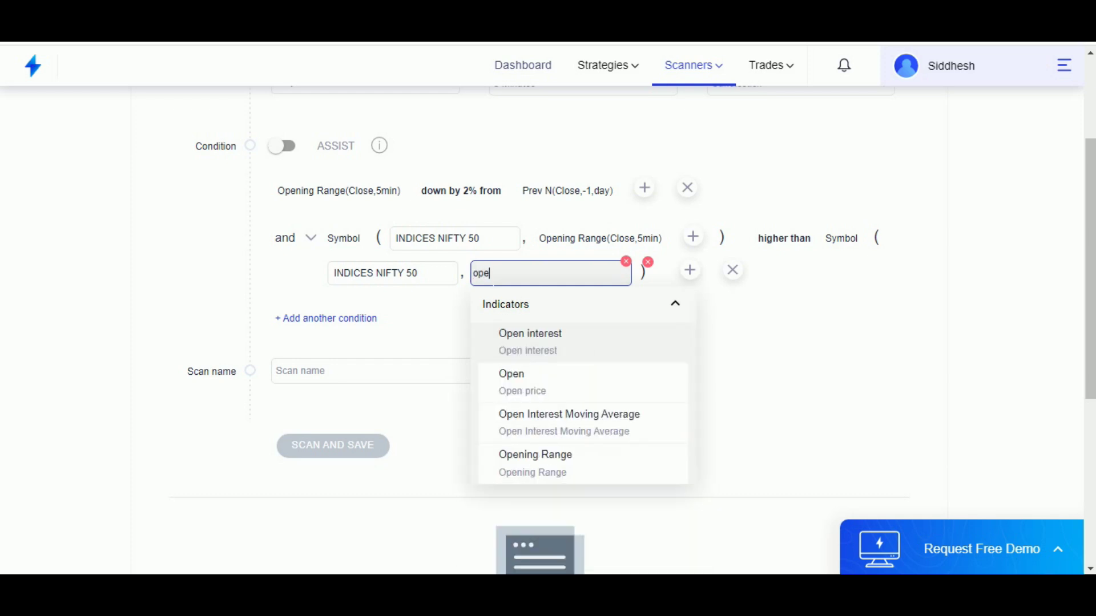
left_click(548, 470)
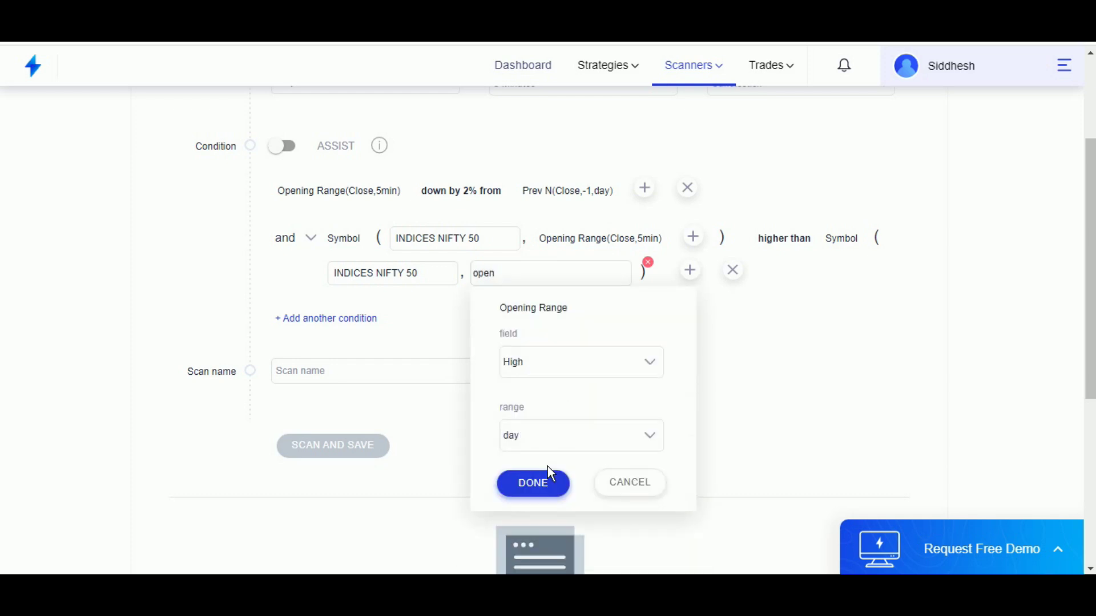
left_click(534, 380)
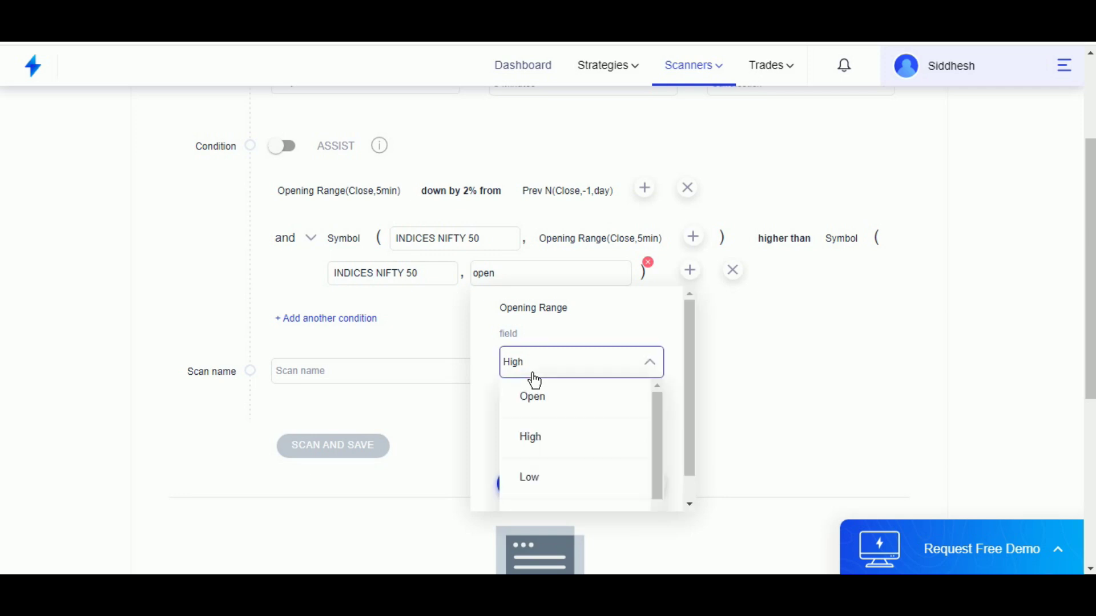
scroll(551, 453, "down", 2)
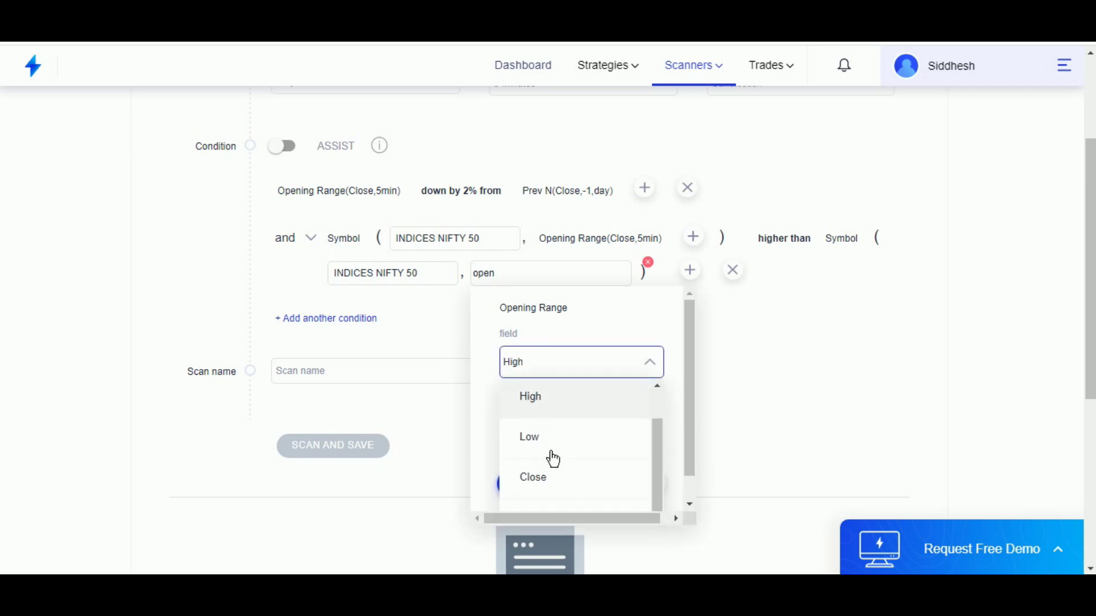
scroll(565, 408, "up", 2)
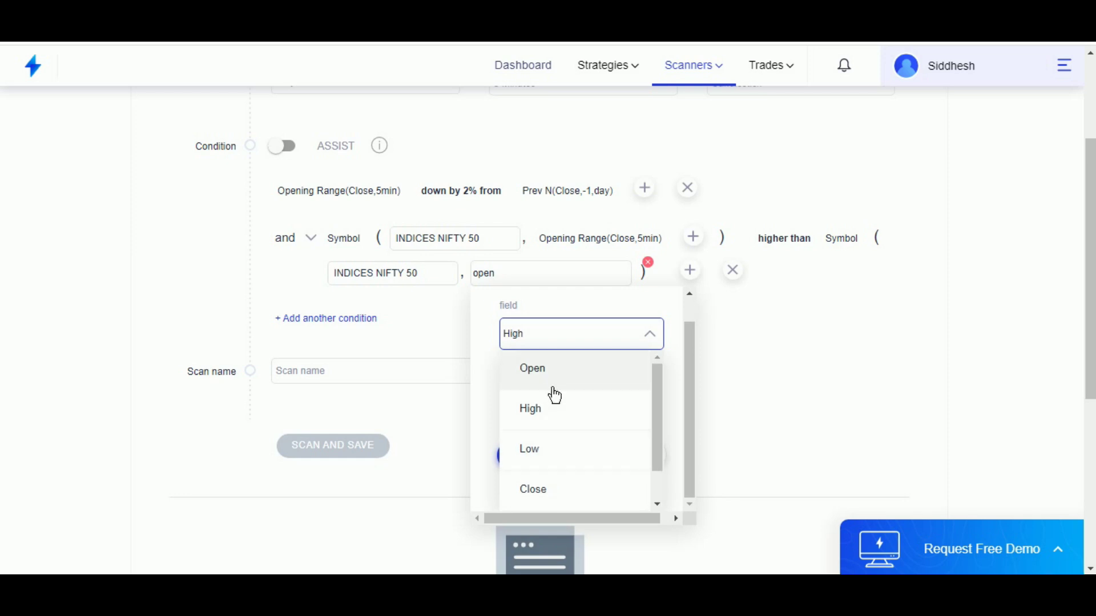
left_click(553, 384)
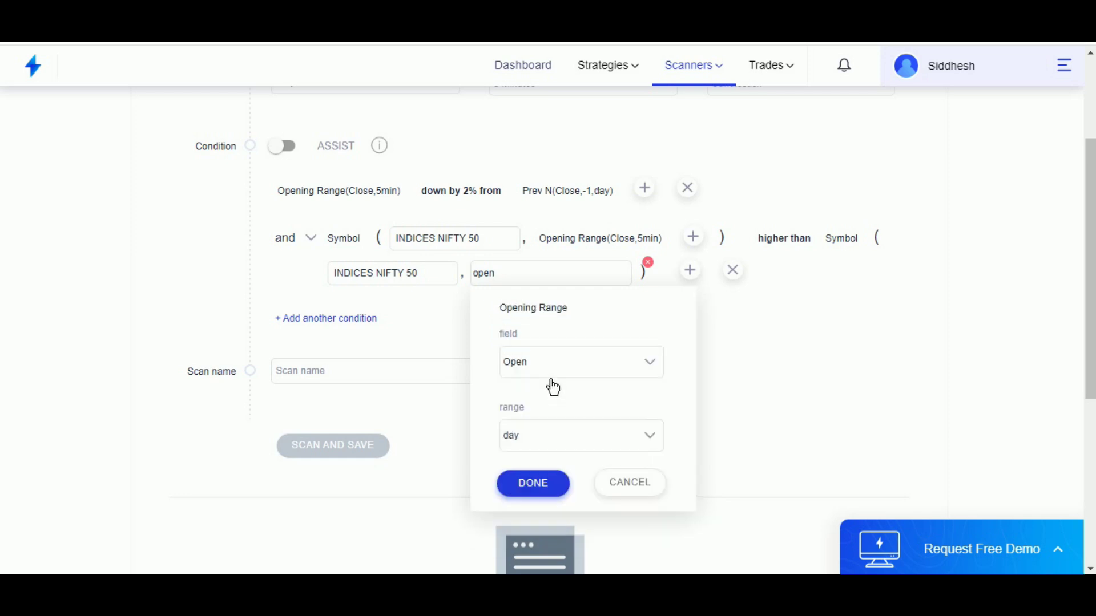
left_click(532, 437)
left_click(541, 432)
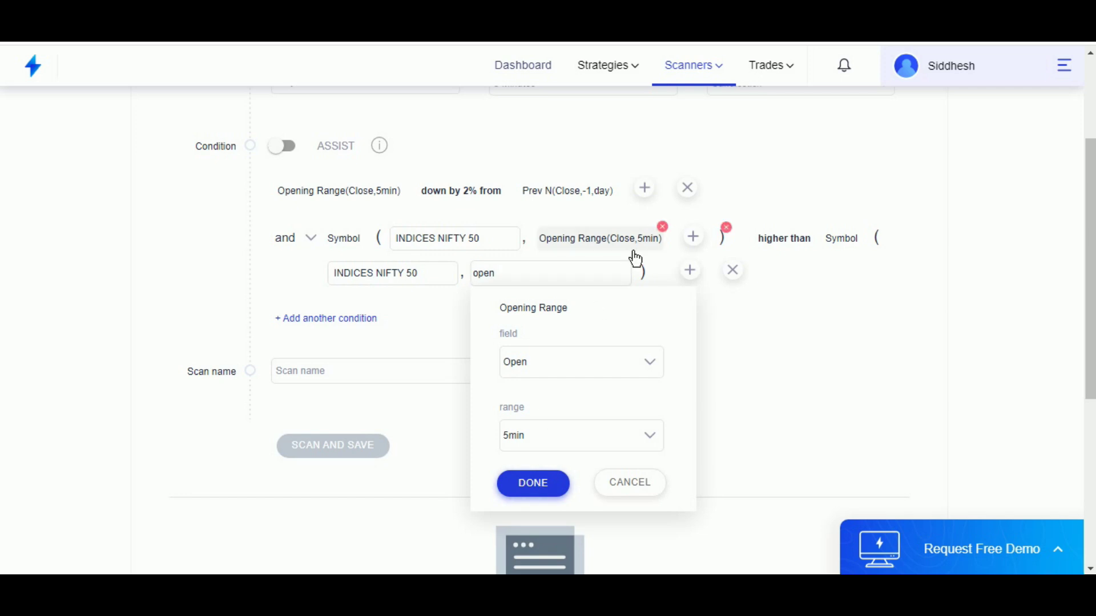
left_click(533, 483)
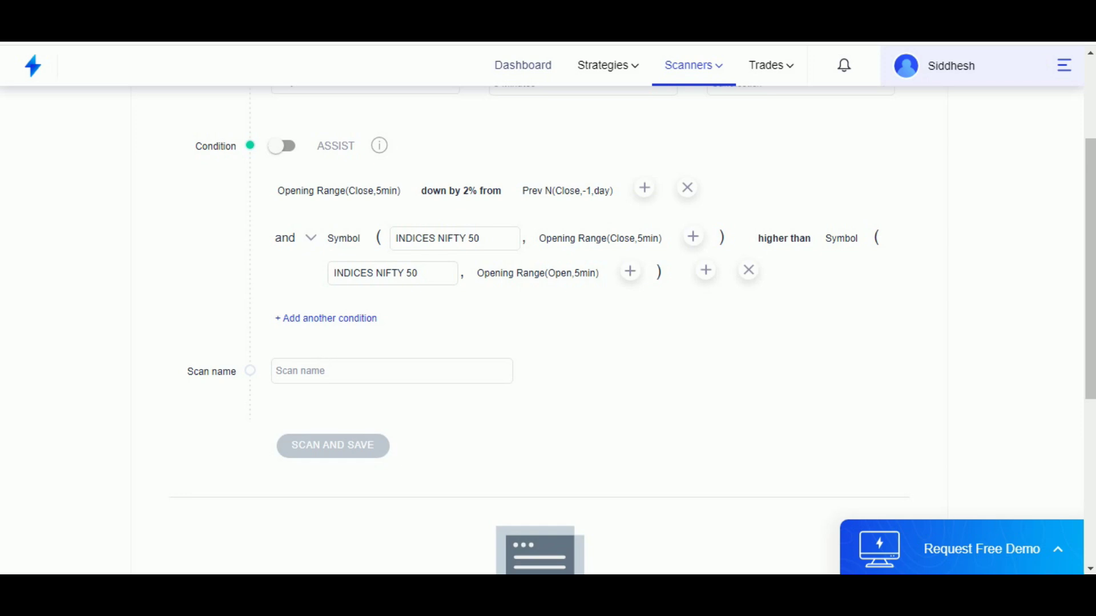
Name the scan "bullish 2", then run and save it
left_click(318, 378)
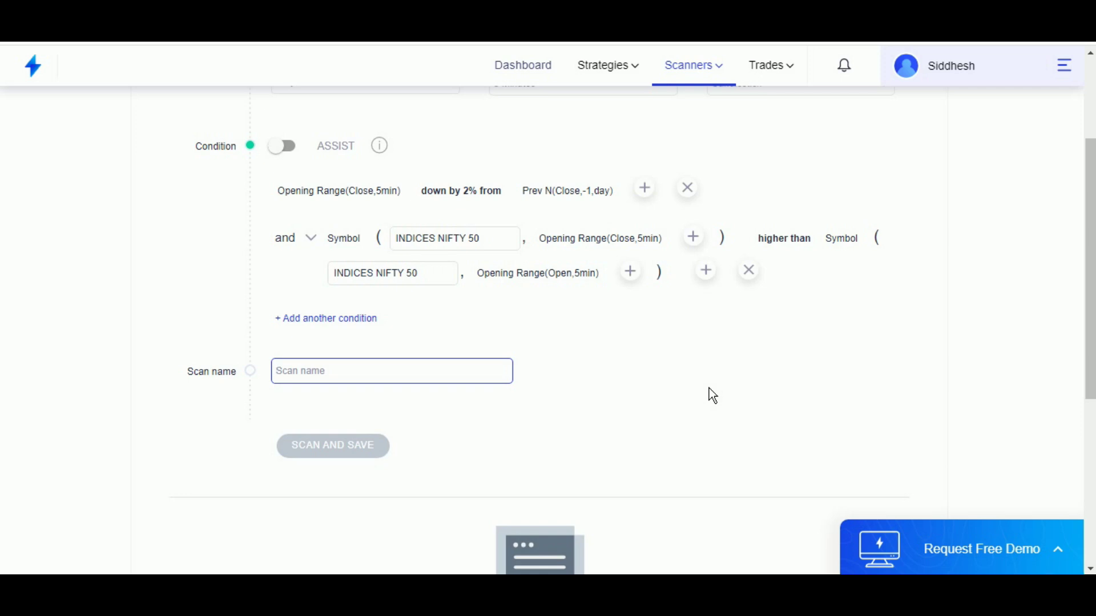
type("bullish 2")
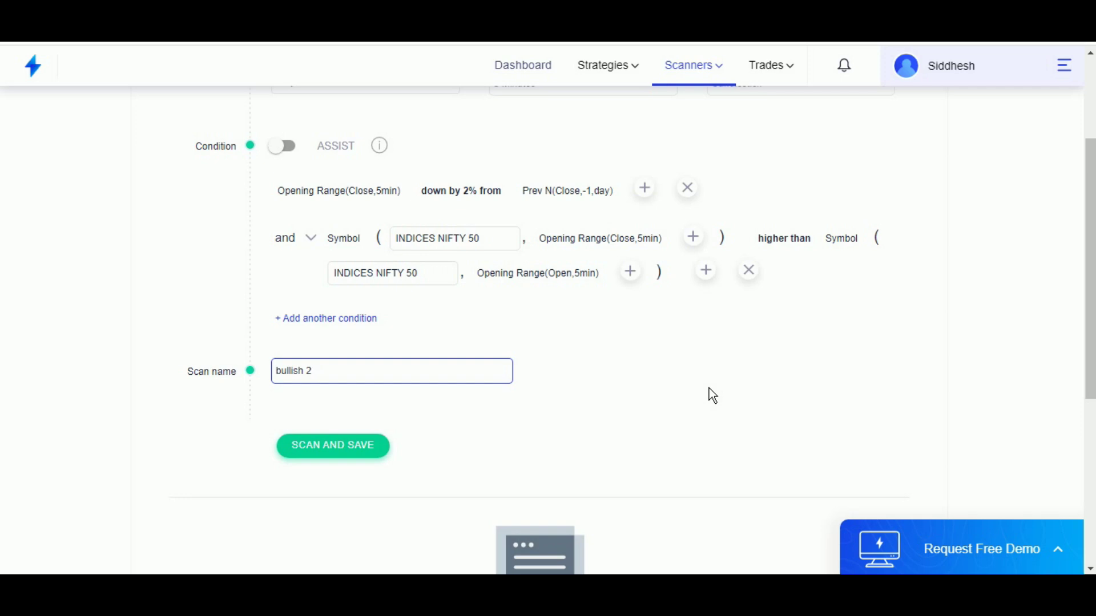
left_click(365, 448)
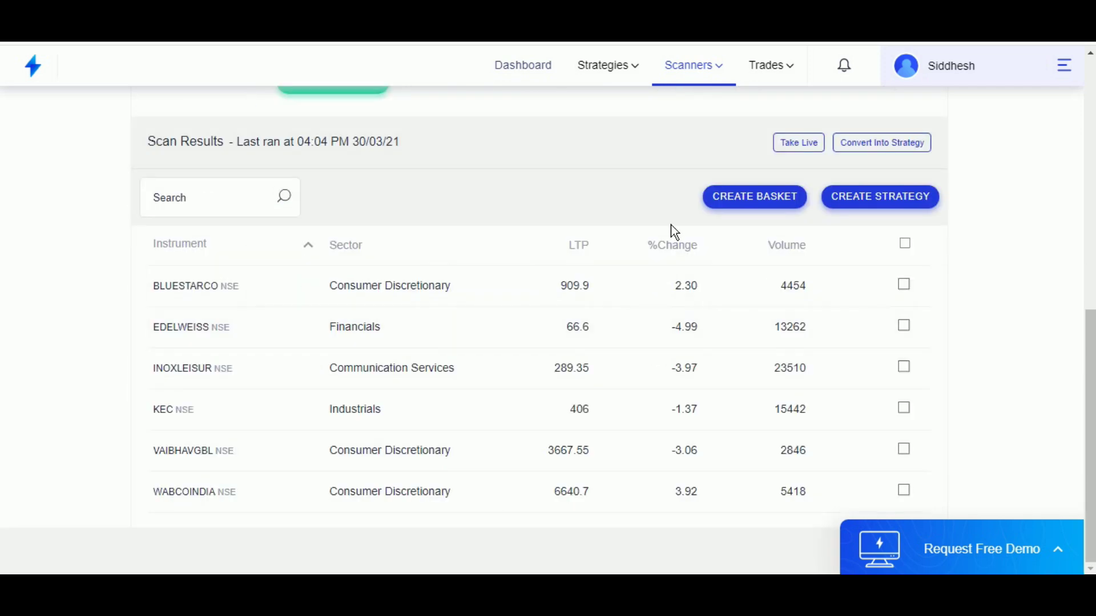
Switch to Zerodha Kite, open the KEC chart and examine its price movement around the 30/3 open
mouse_move(213, 381)
mouse_move(162, 292)
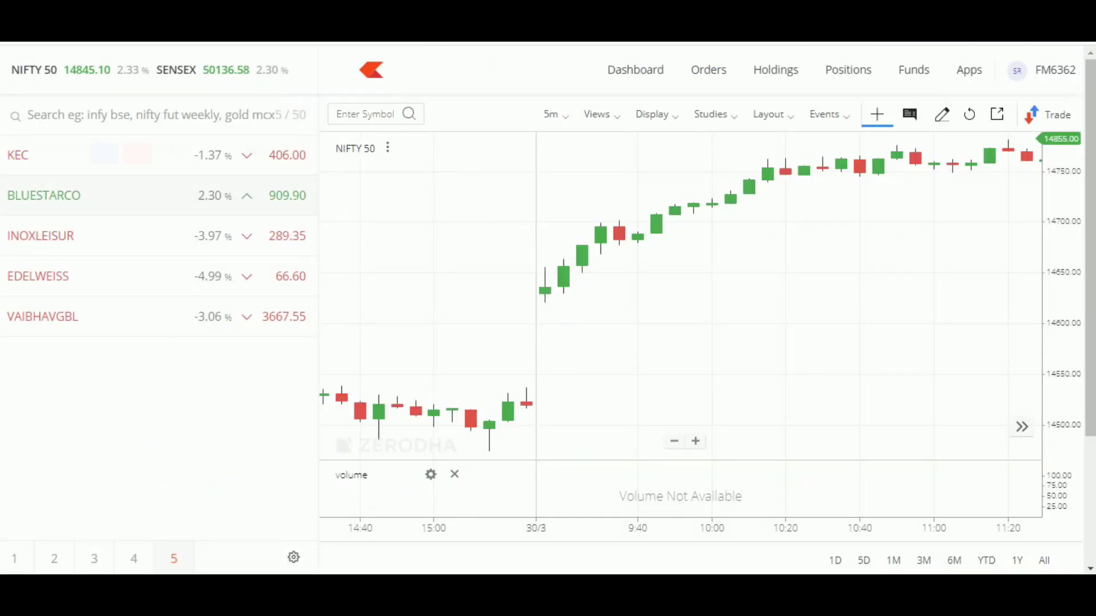
mouse_move(84, 166)
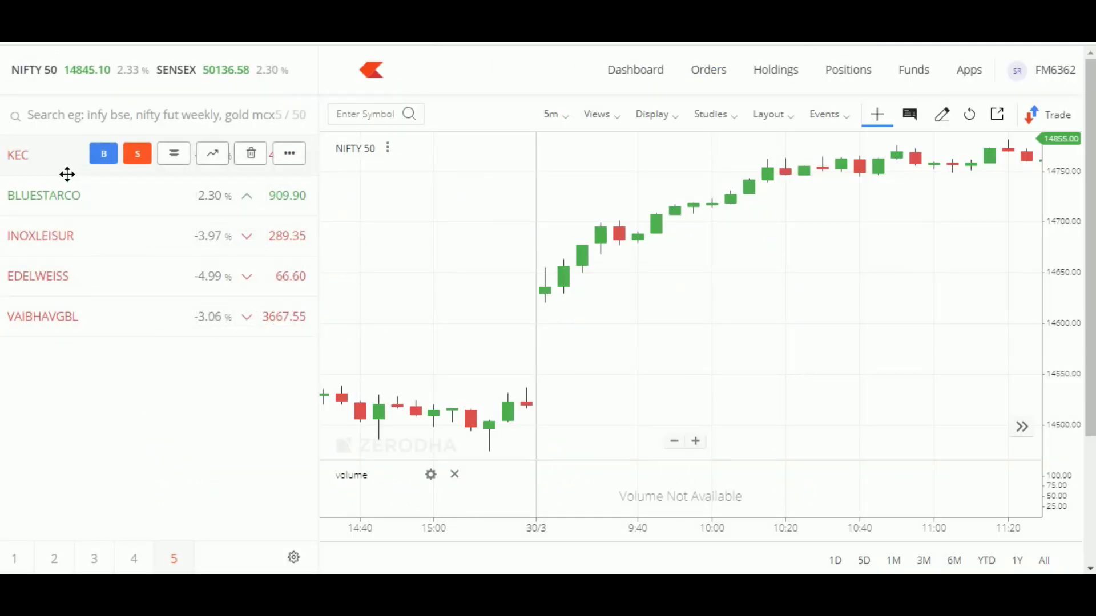
left_click(225, 166)
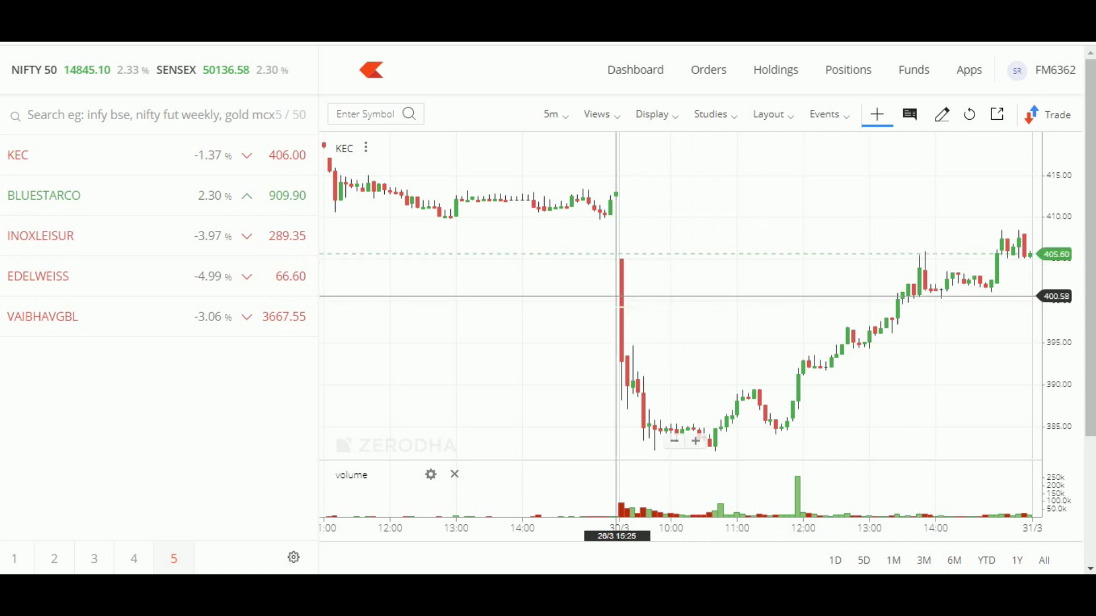
scroll(715, 296, "down", 6)
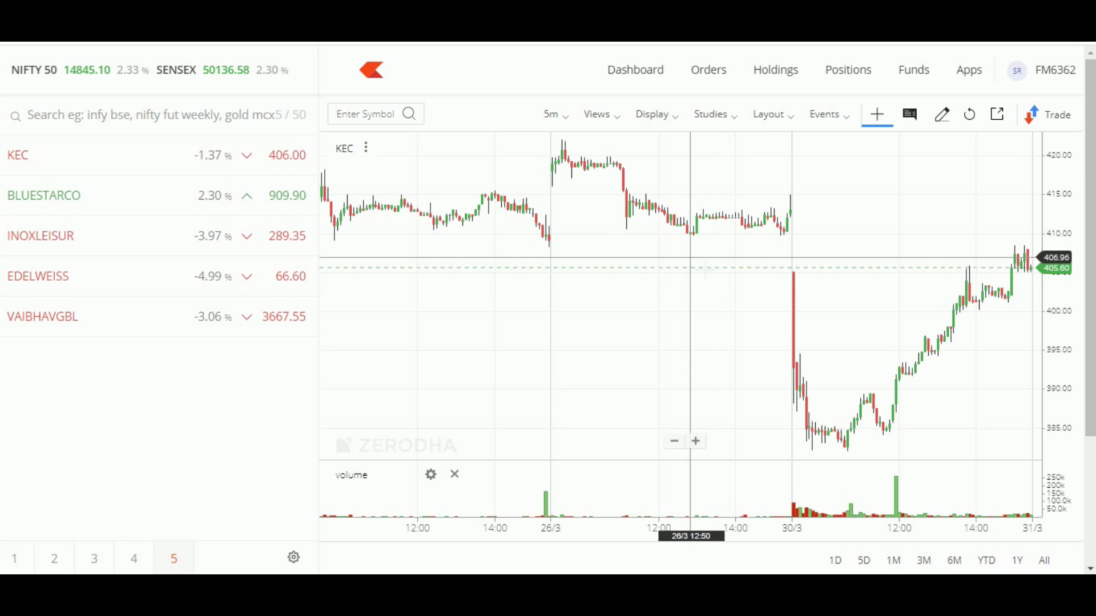
scroll(713, 317, "up", 3)
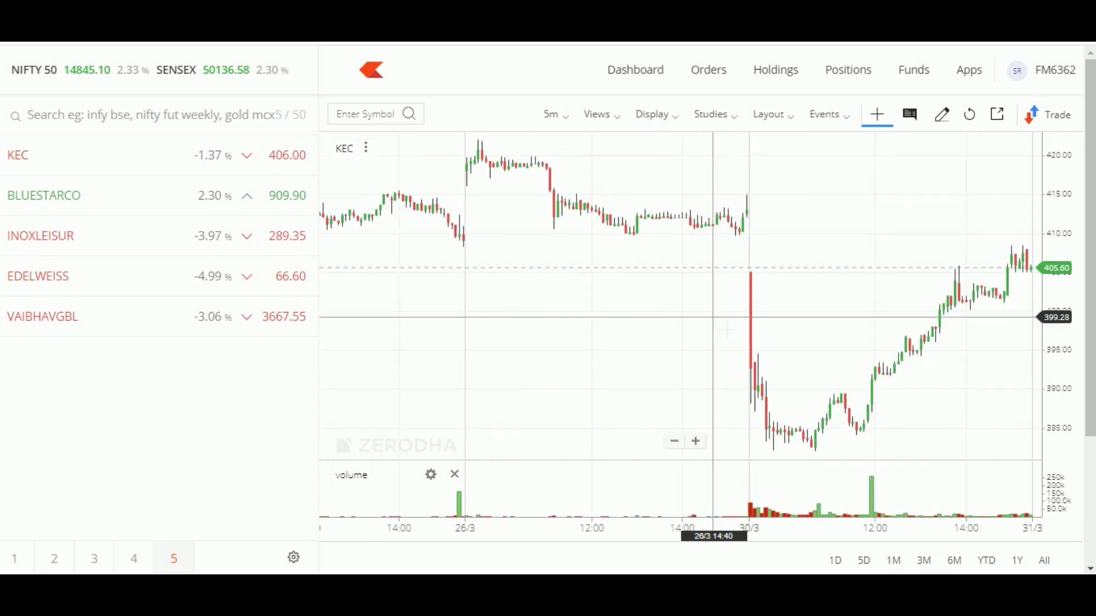
Open the BLUESTARCO and VAIBHAVGBL charts in turn and examine their price movement around the 30/3 open
left_click(74, 210)
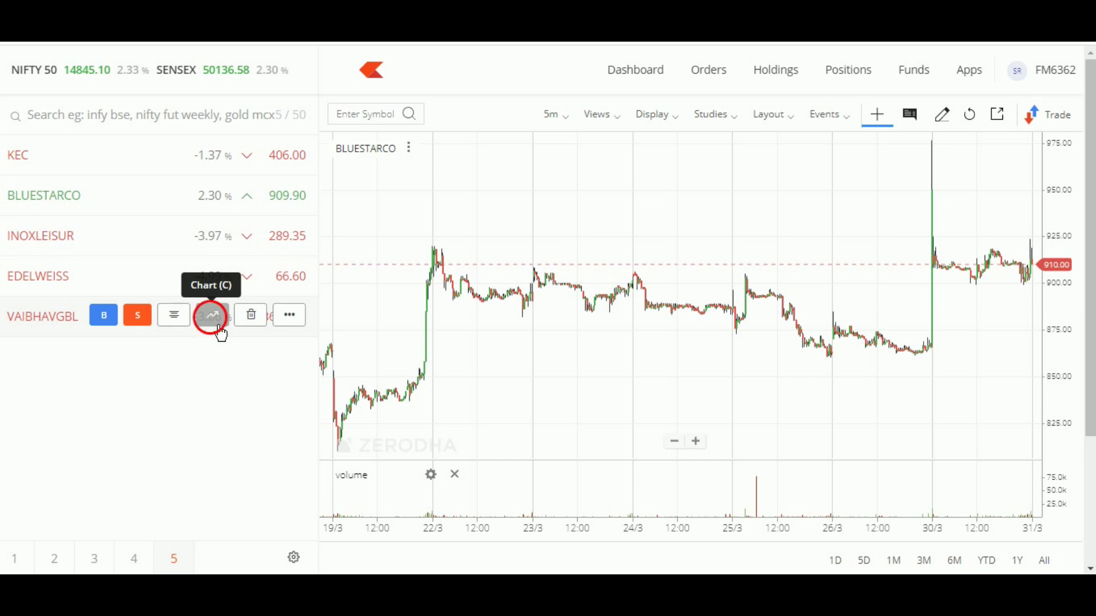
left_click(219, 327)
scroll(696, 372, "up", 5)
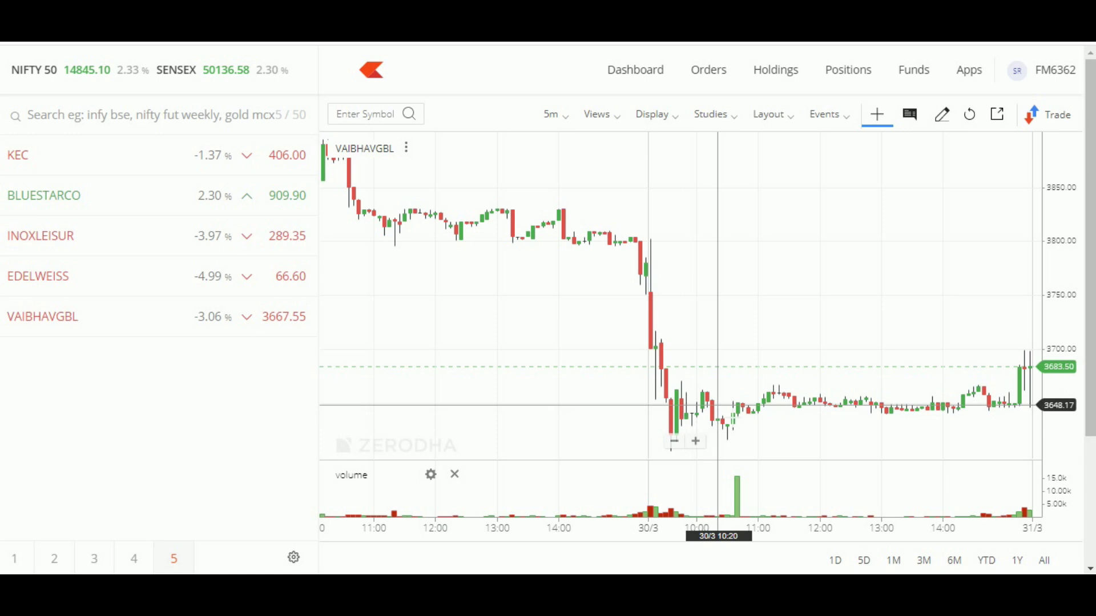
mouse_move(289, 316)
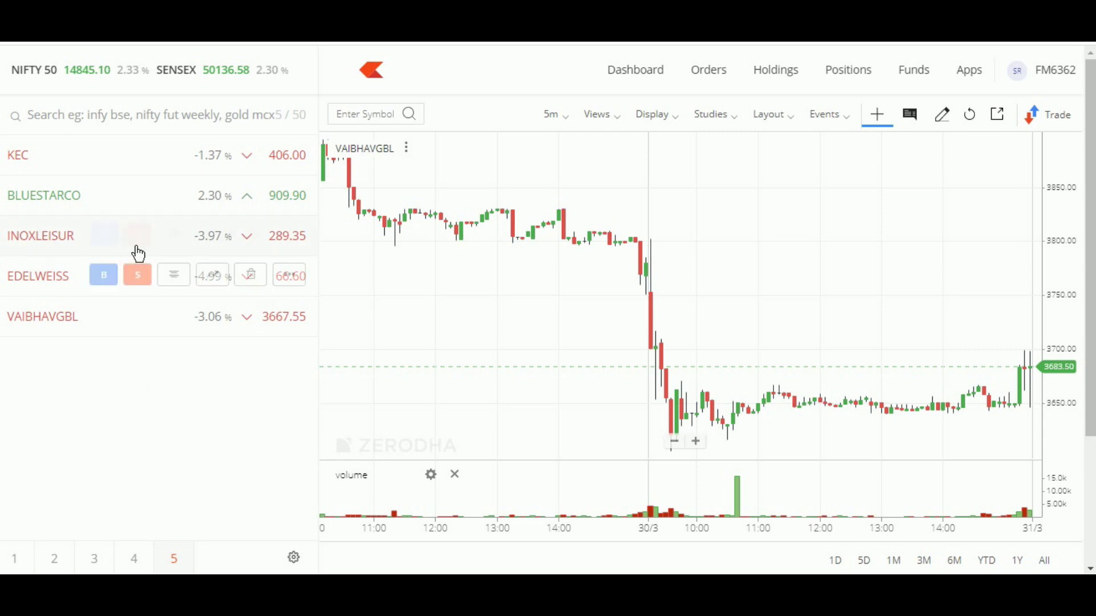
mouse_move(171, 152)
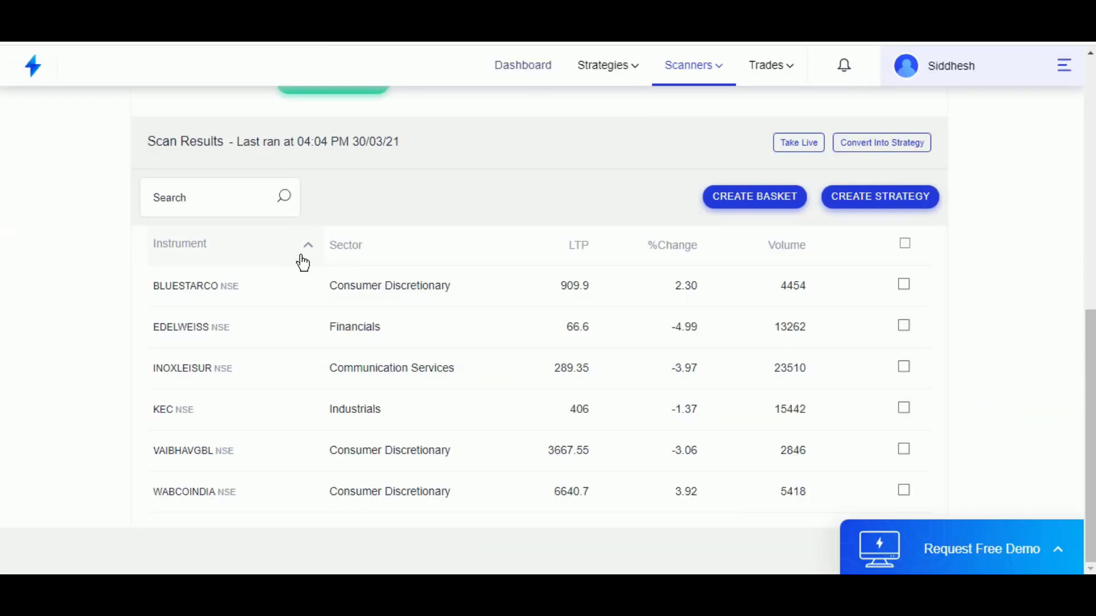
Return to the saved scan in Streak, then open the Dashboard and look through the strategy cards and Technicals table
scroll(371, 283, "up", 4)
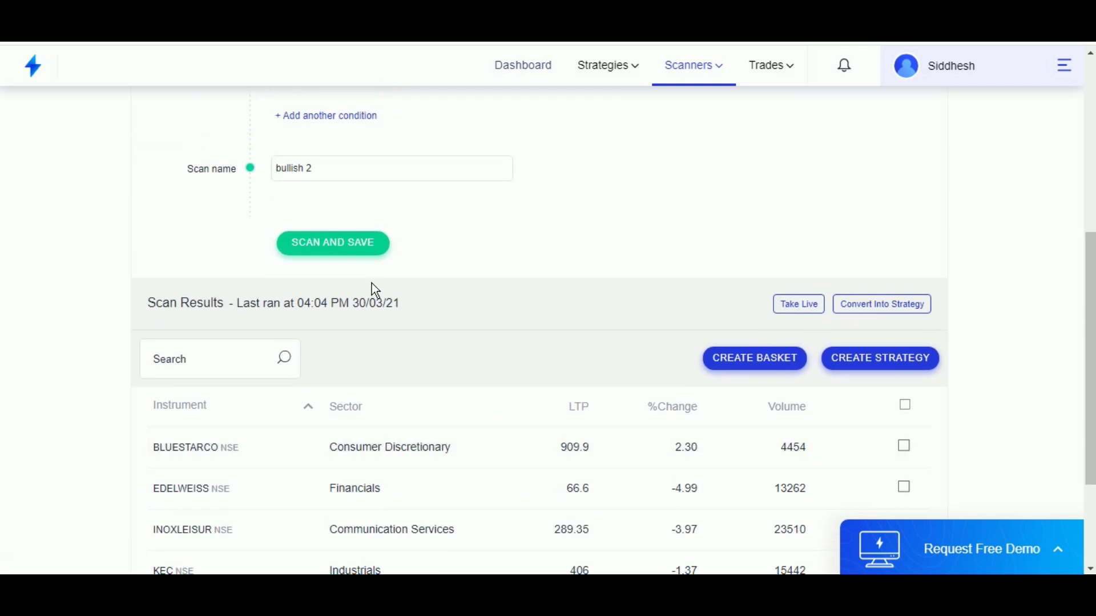
scroll(371, 283, "down", 1)
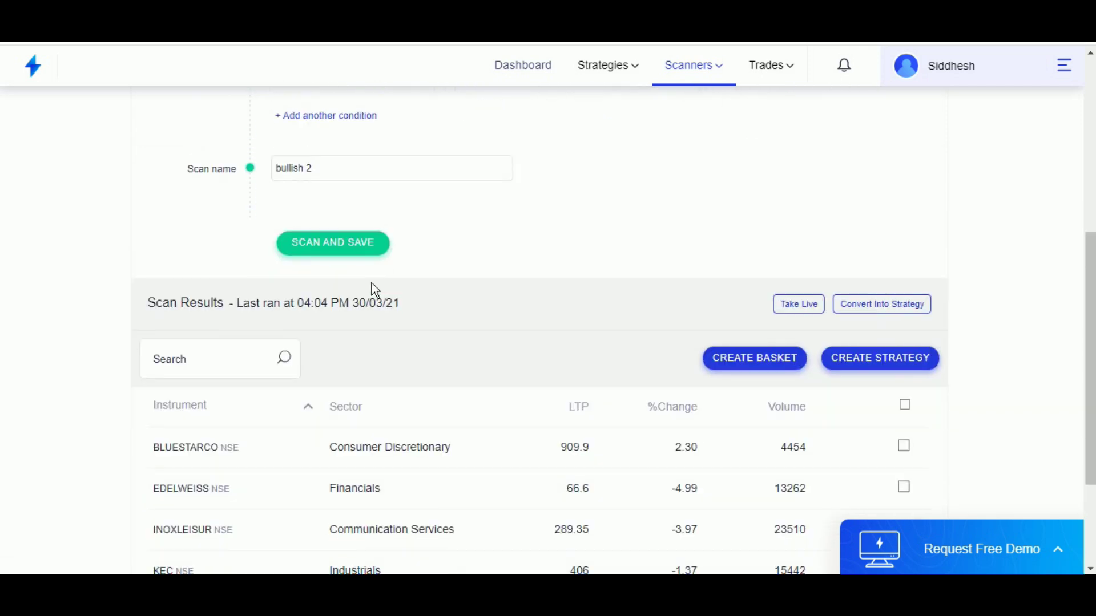
left_click(947, 70)
left_click(525, 69)
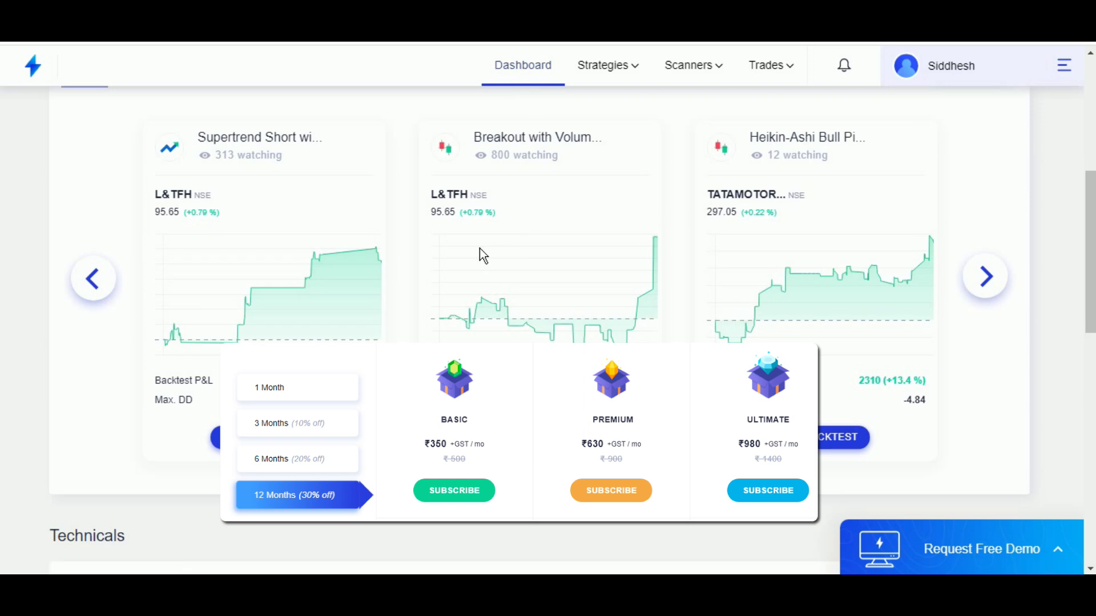
scroll(485, 262, "down", 2)
scroll(488, 269, "down", 3)
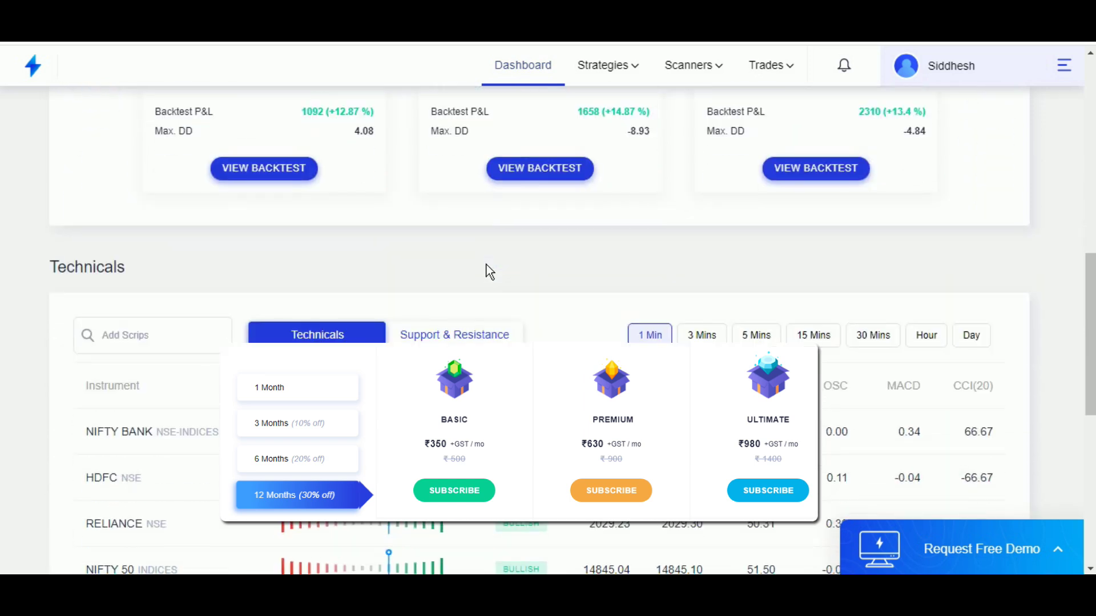
scroll(487, 271, "down", 2)
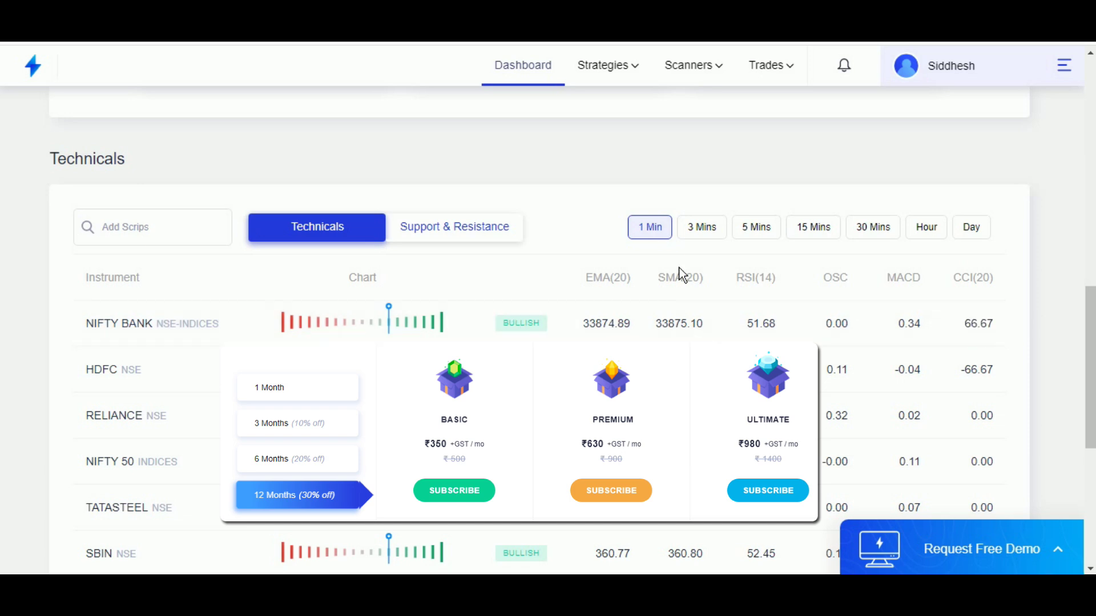